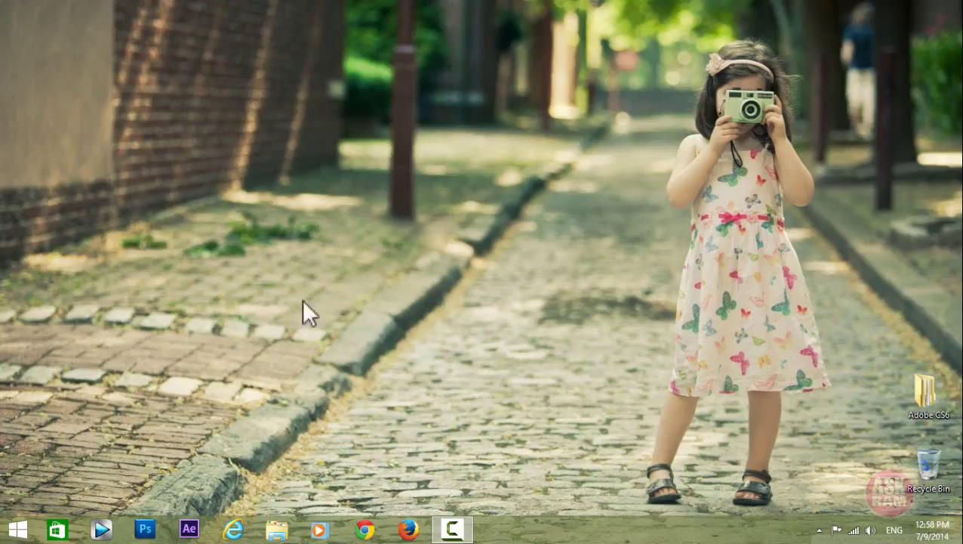
- Launch After Effects CS6 from the taskbar and dismiss the disk-cache startup warning
click(191, 529)
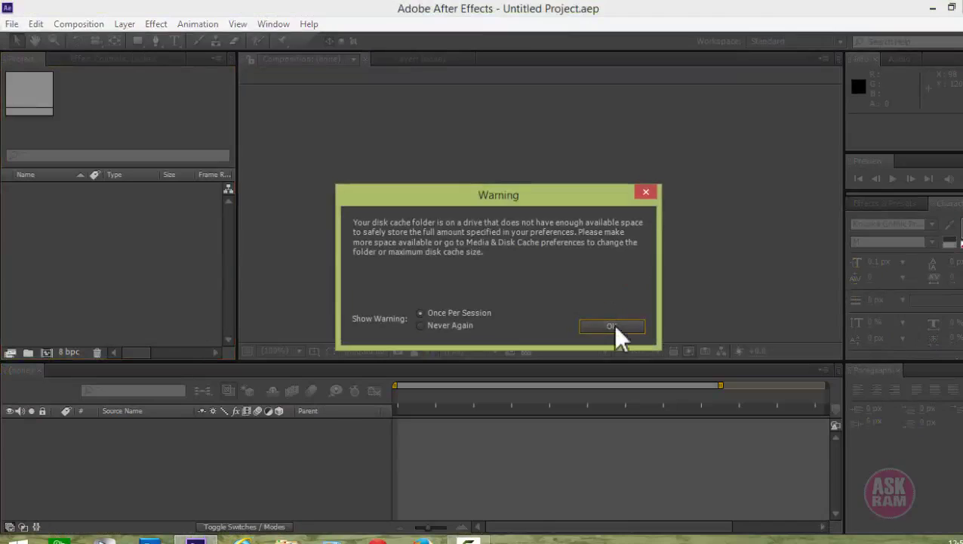
click(611, 326)
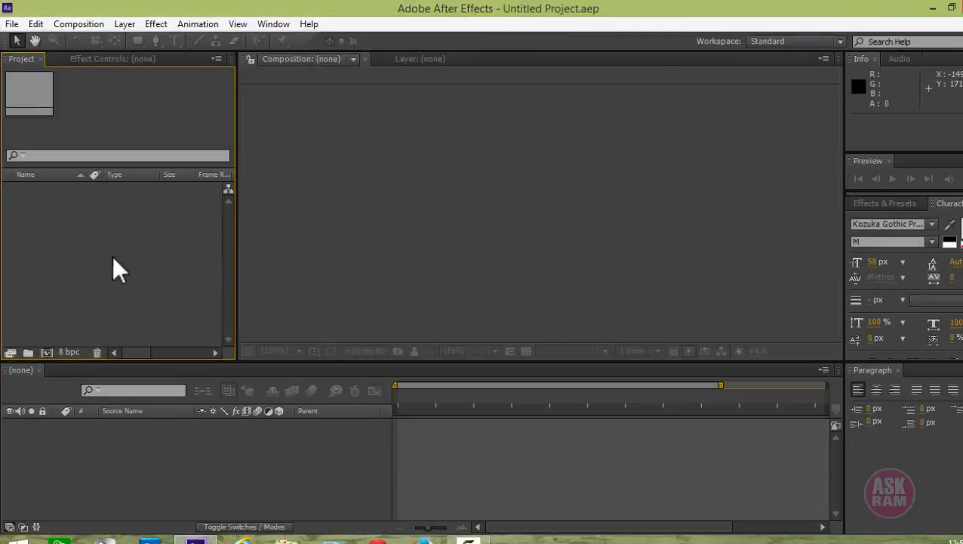
- Create Comp 1 using the HDV/HDTV 720 29.97 preset (1280×720) with a 30-second duration
click(84, 25)
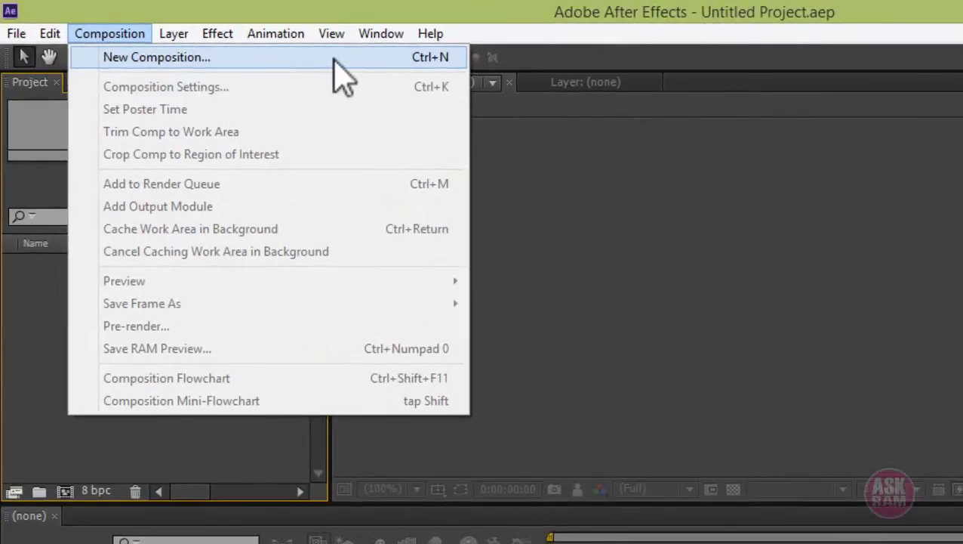
click(343, 75)
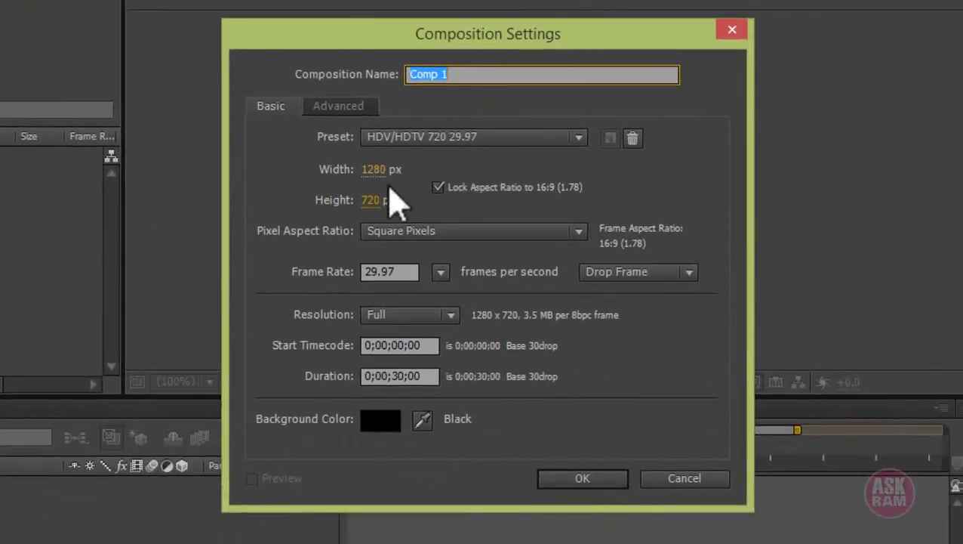
click(463, 141)
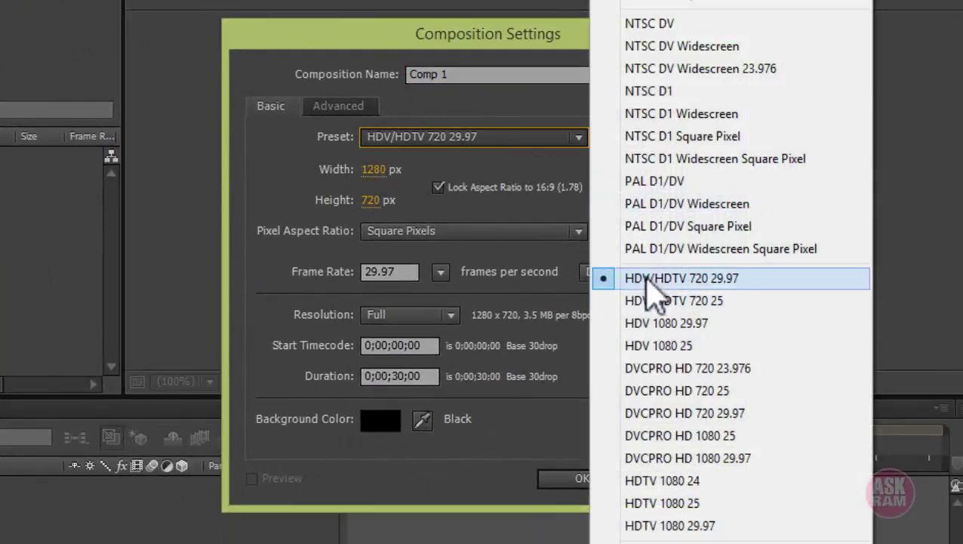
click(726, 281)
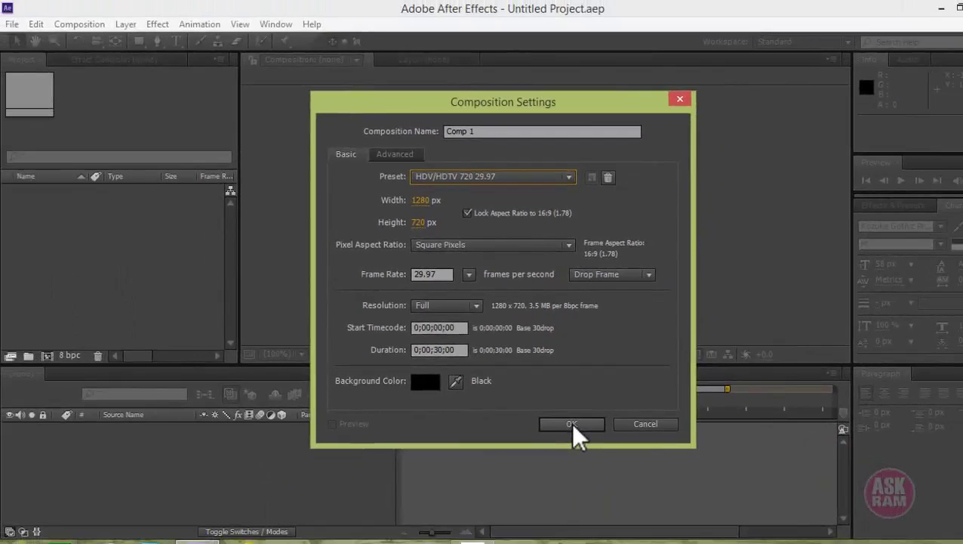
click(582, 478)
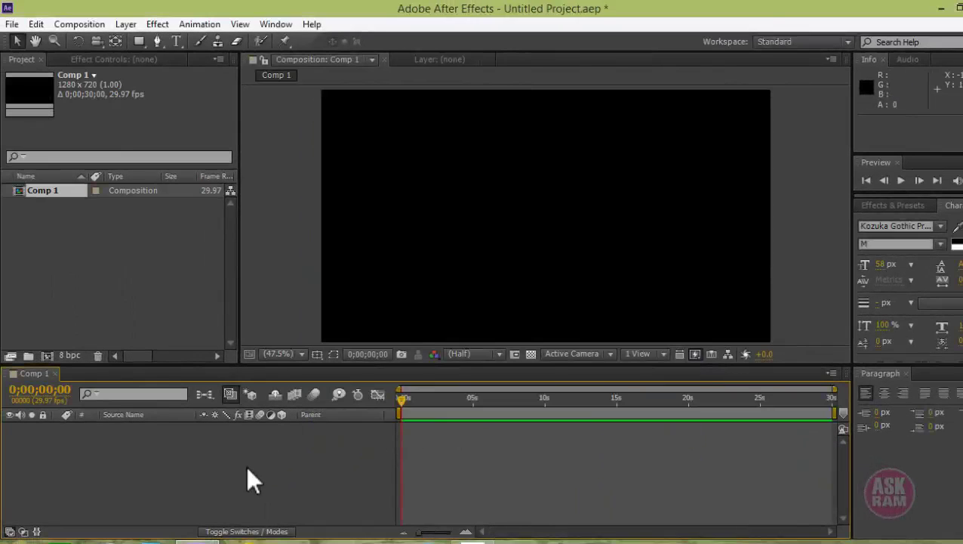
- Type AskRam in Comp 1, enlarge it to 201 px and move it toward the frame centre
click(176, 41)
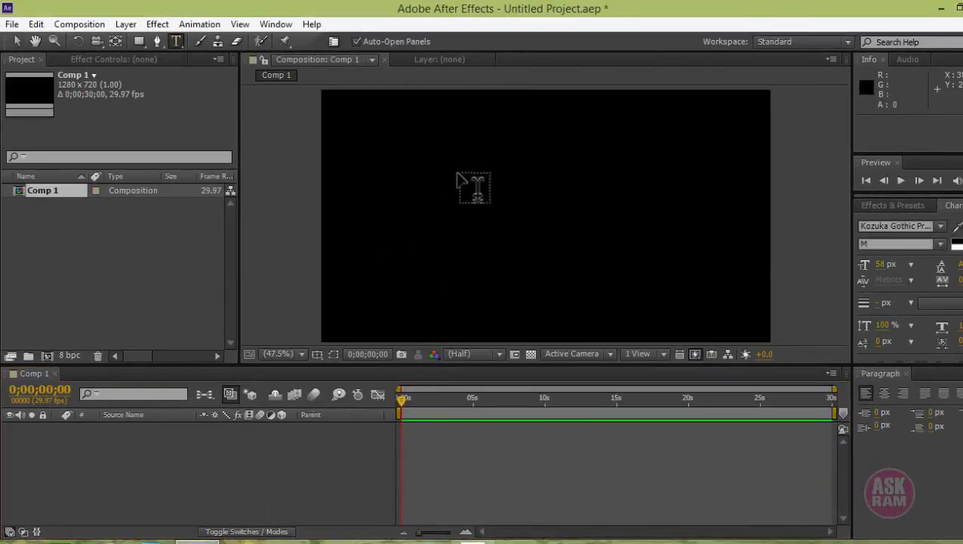
click(458, 170)
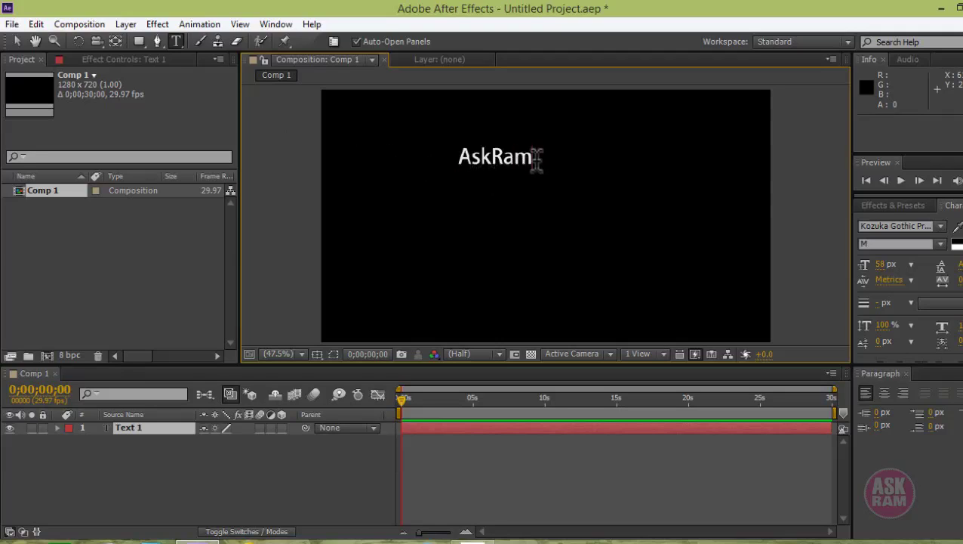
drag(535, 158, 458, 158)
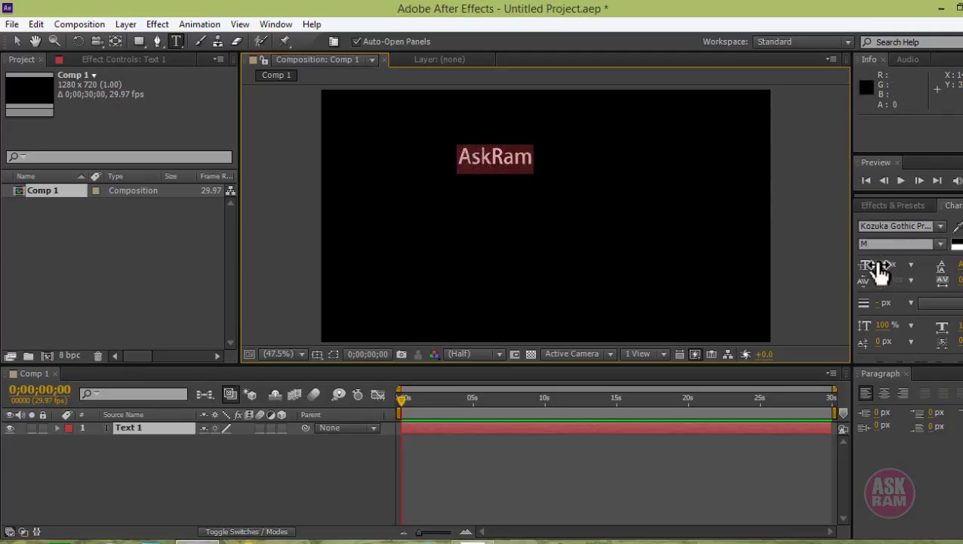
drag(879, 272, 956, 275)
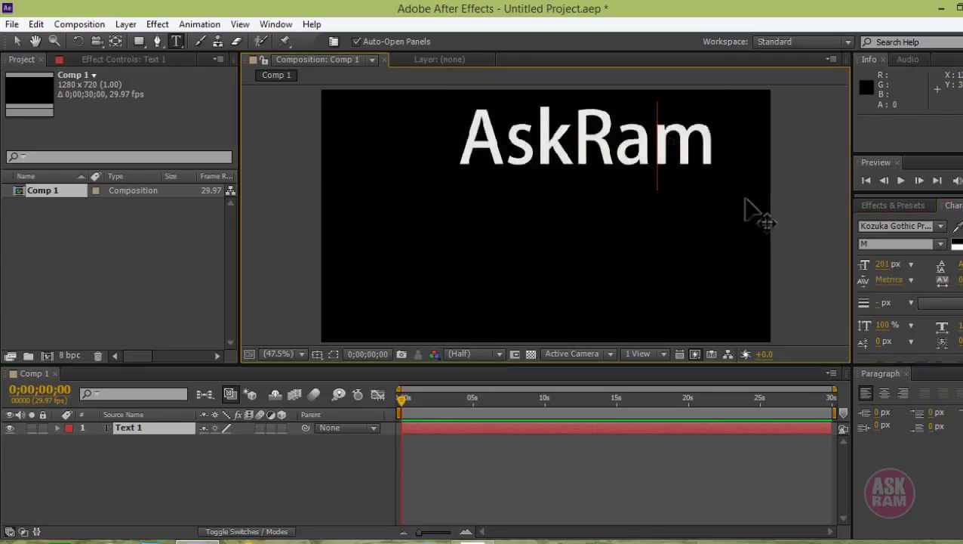
drag(744, 200, 708, 242)
- Give the AskRam text the light Kozuka Gothic L weight and return to the Selection tool
click(653, 198)
double_click(669, 202)
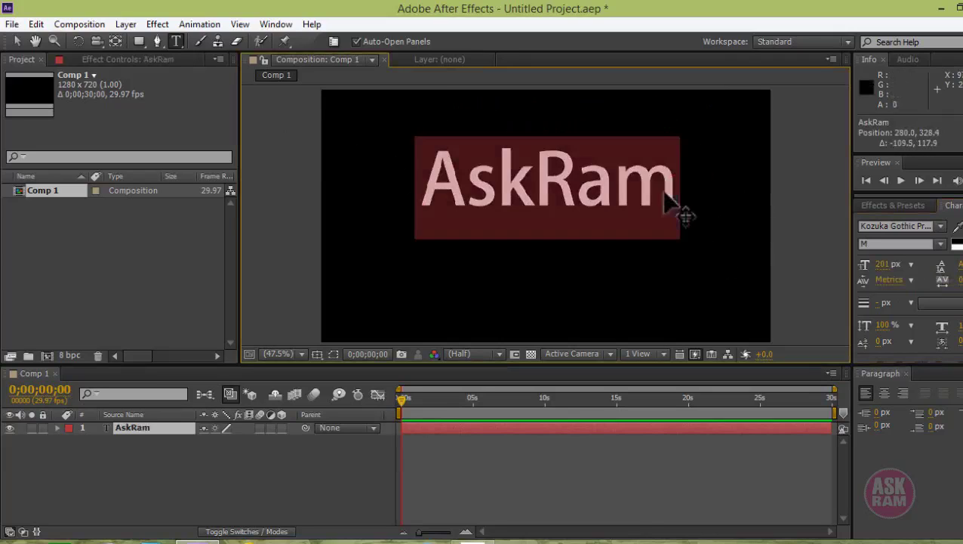
click(941, 244)
click(906, 275)
click(620, 217)
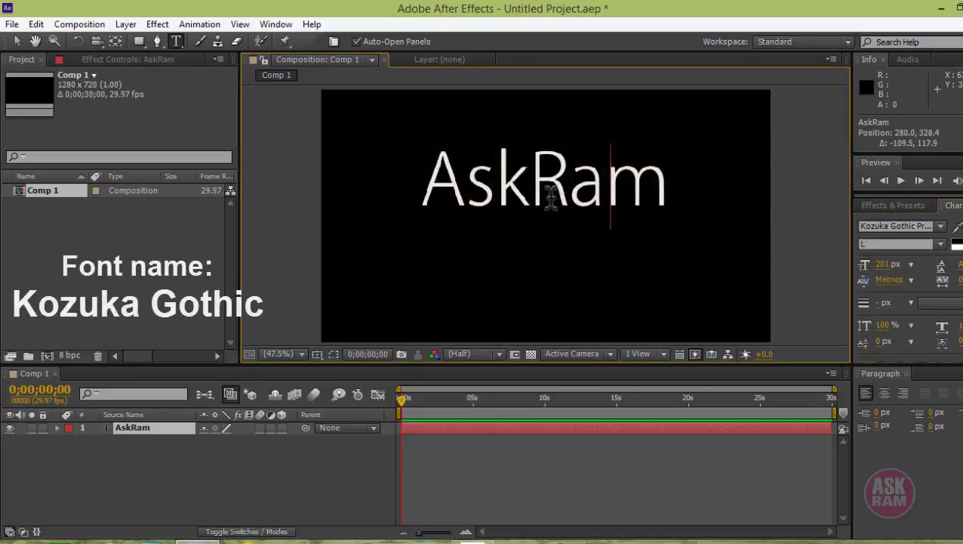
click(16, 42)
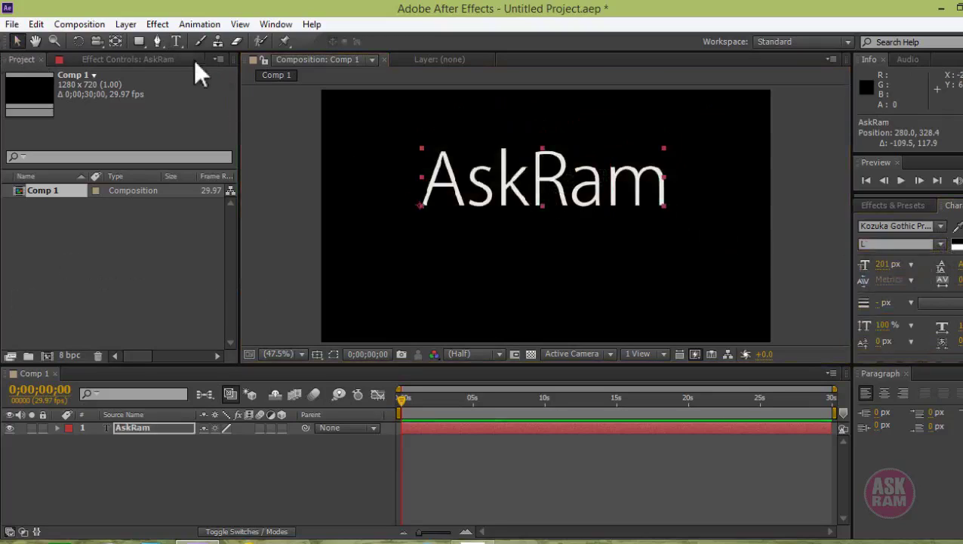
- Start a second text line below AskRam, typing 'ww' at 150 px size
click(176, 41)
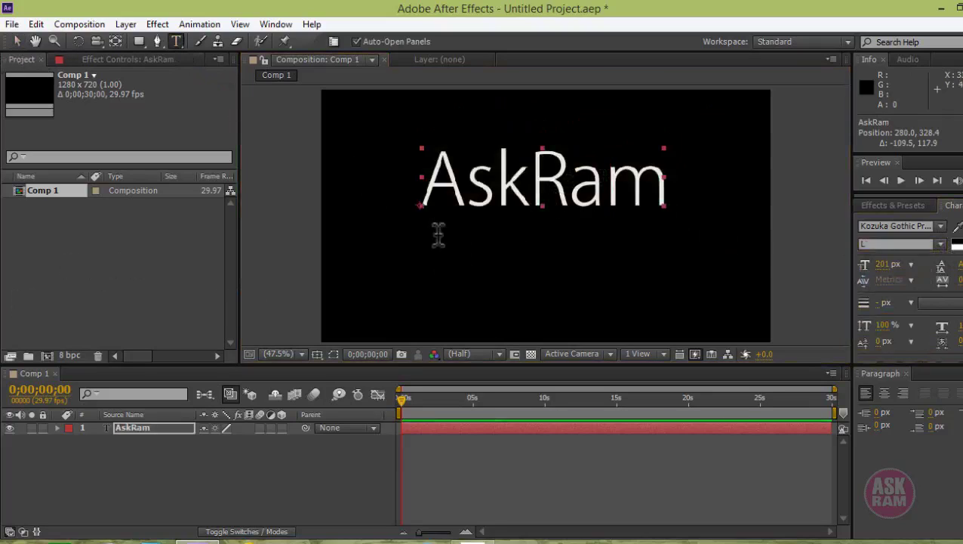
click(397, 268)
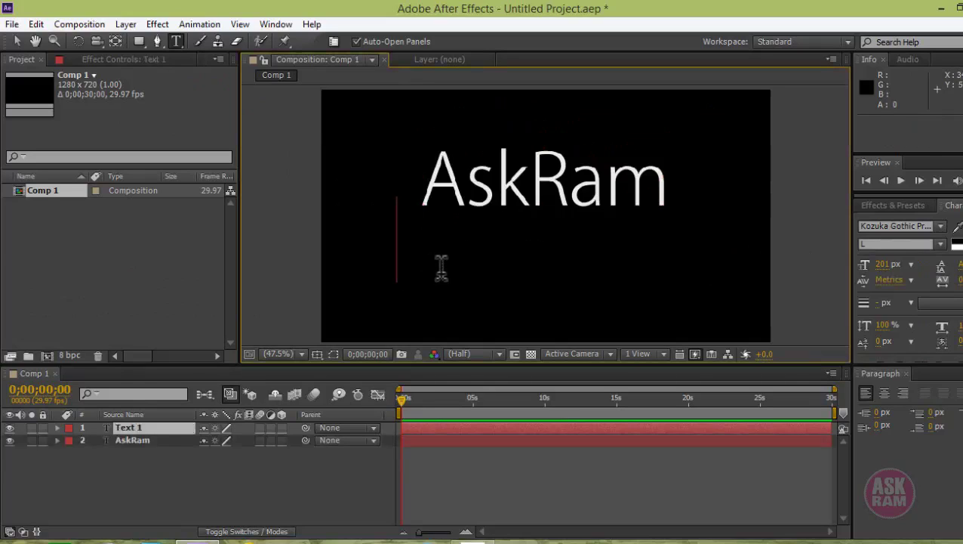
text(ww)
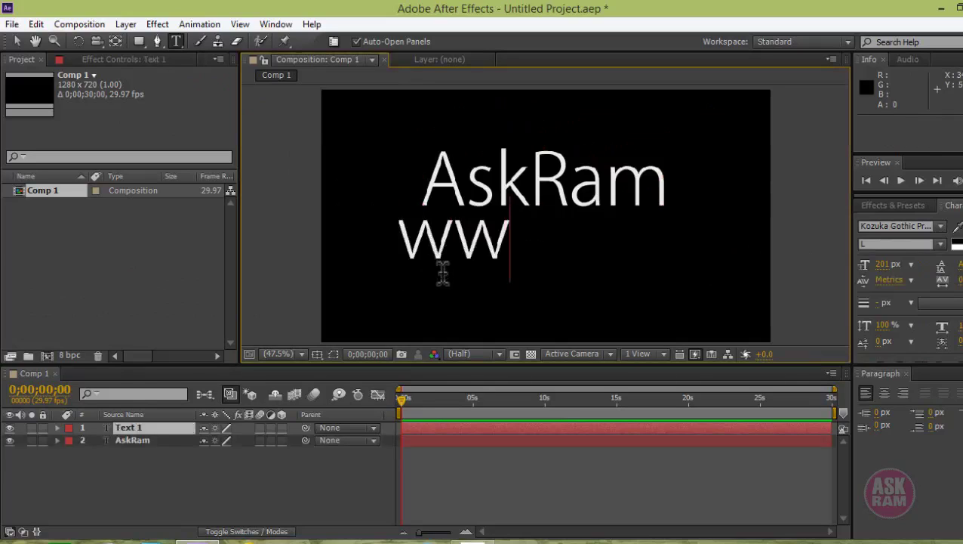
drag(507, 231, 399, 241)
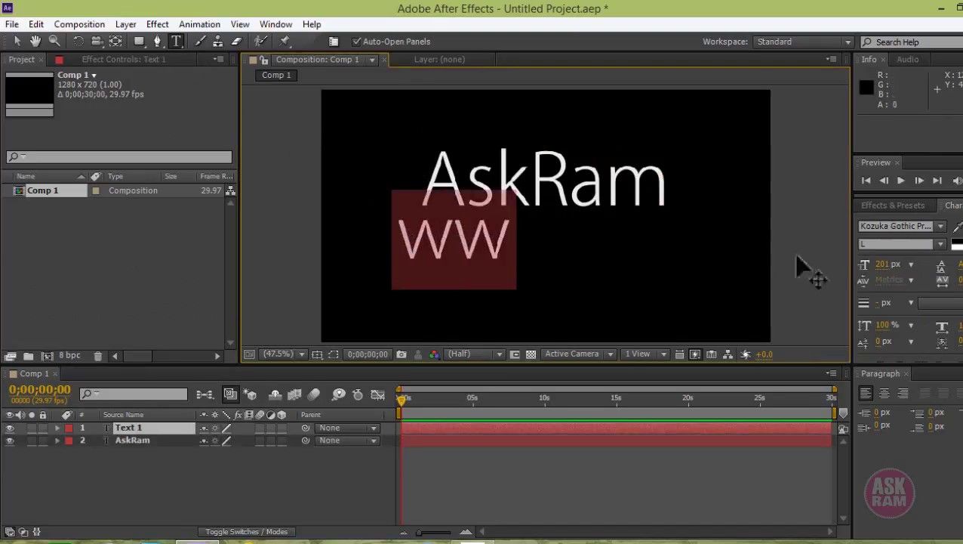
drag(882, 264, 811, 275)
click(448, 250)
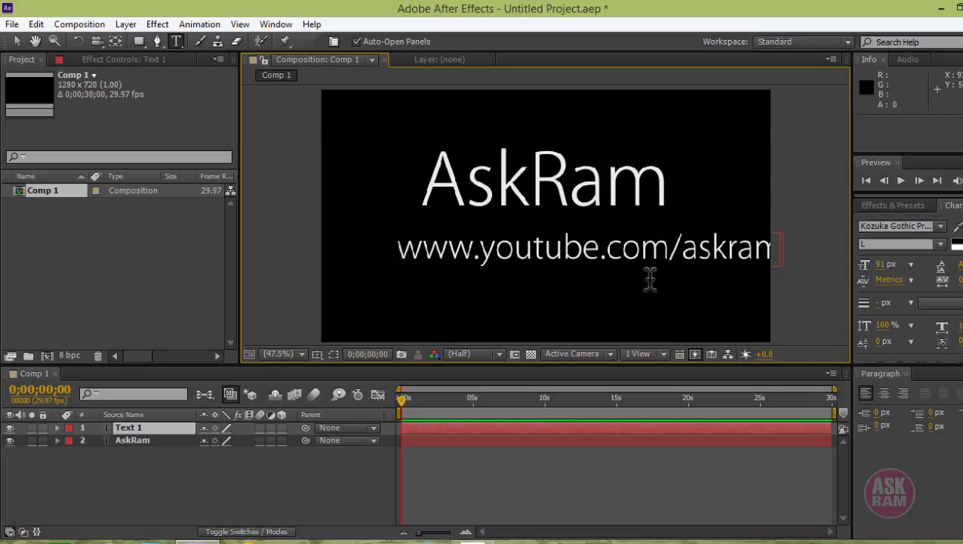
key(ctrl+a)
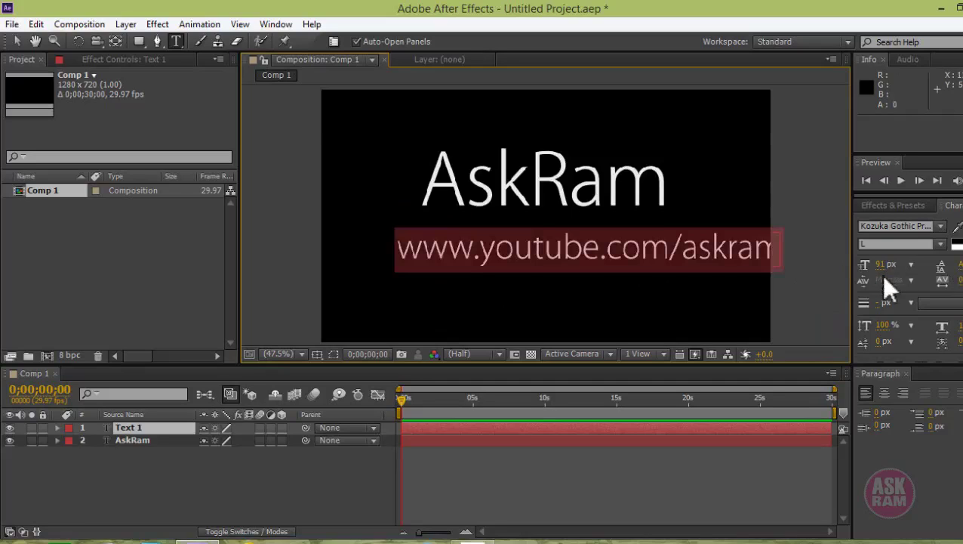
drag(884, 266, 869, 269)
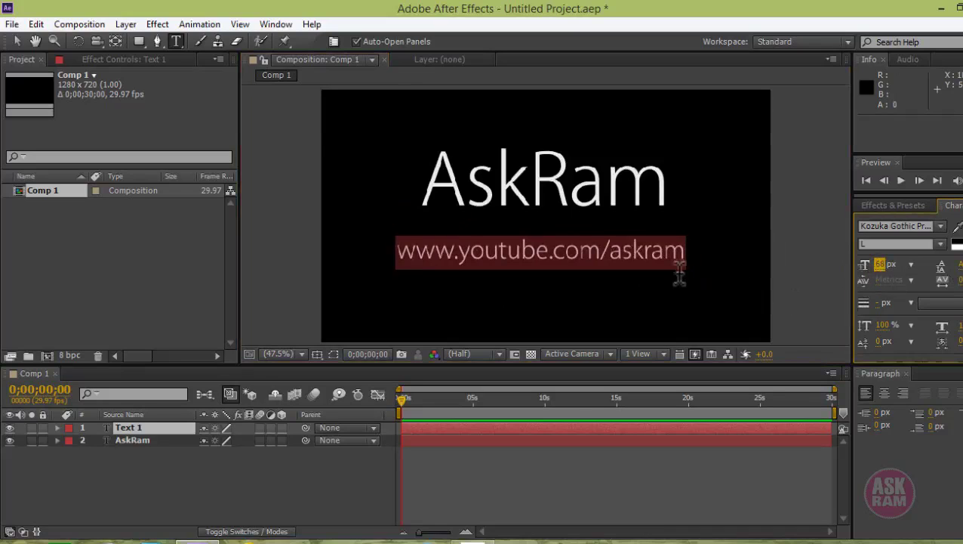
drag(716, 303, 737, 273)
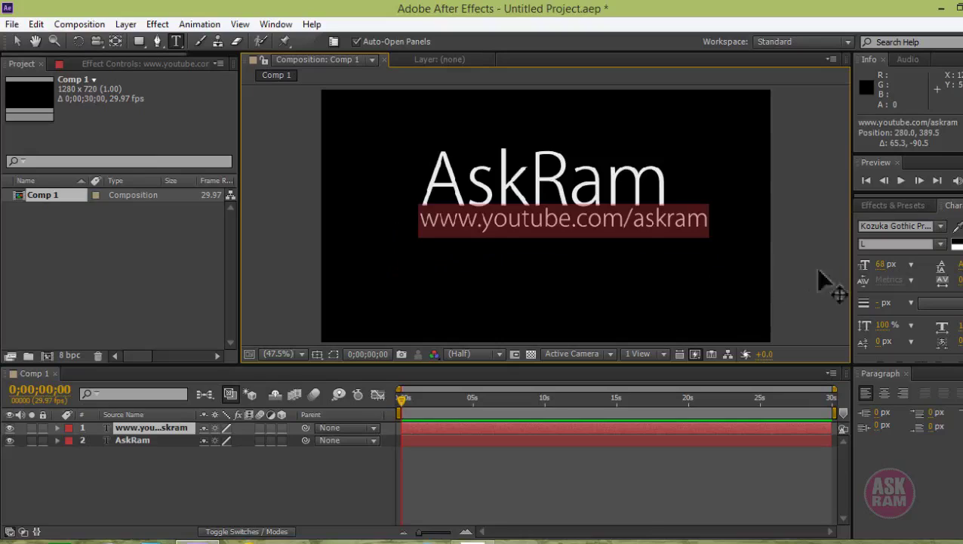
mouse_move(883, 271)
mouse_down()
mouse_move(870, 266)
mouse_move(880, 269)
mouse_up()
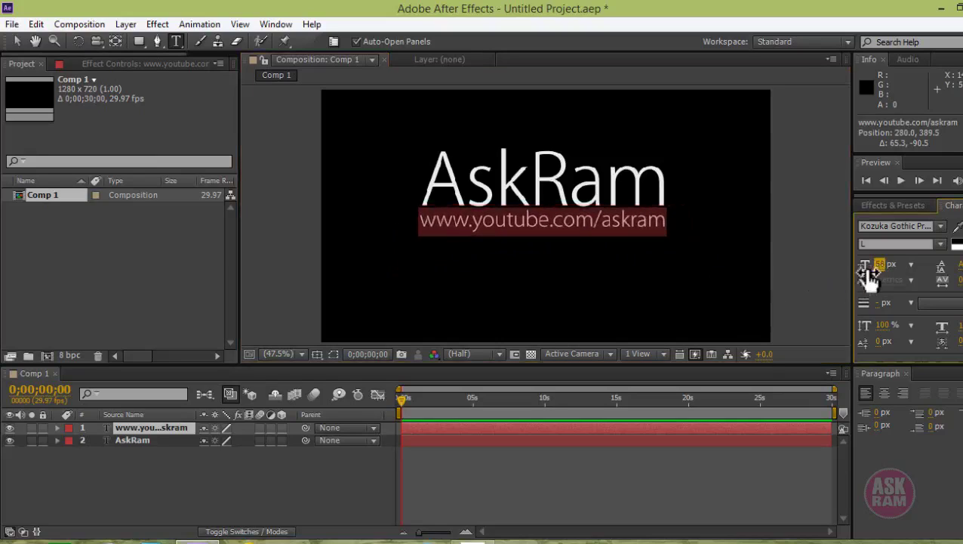
click(668, 249)
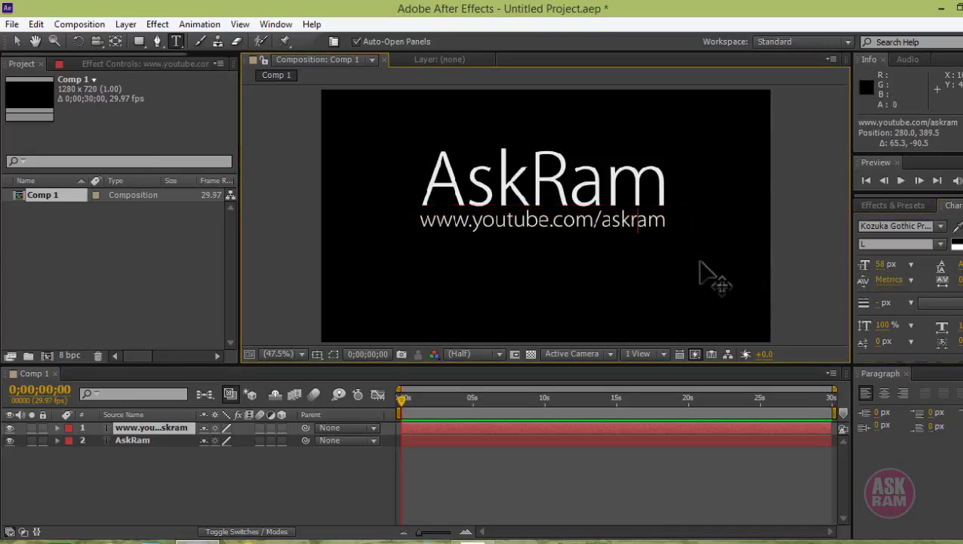
drag(701, 266, 700, 265)
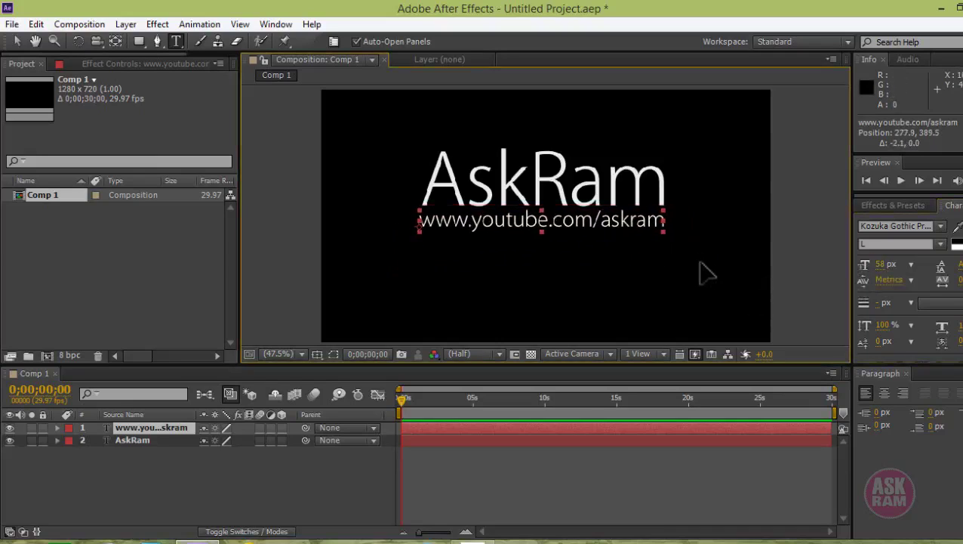
- Give the URL line the Kozuka Gothic R weight and nudge it slightly lower and right
double_click(630, 226)
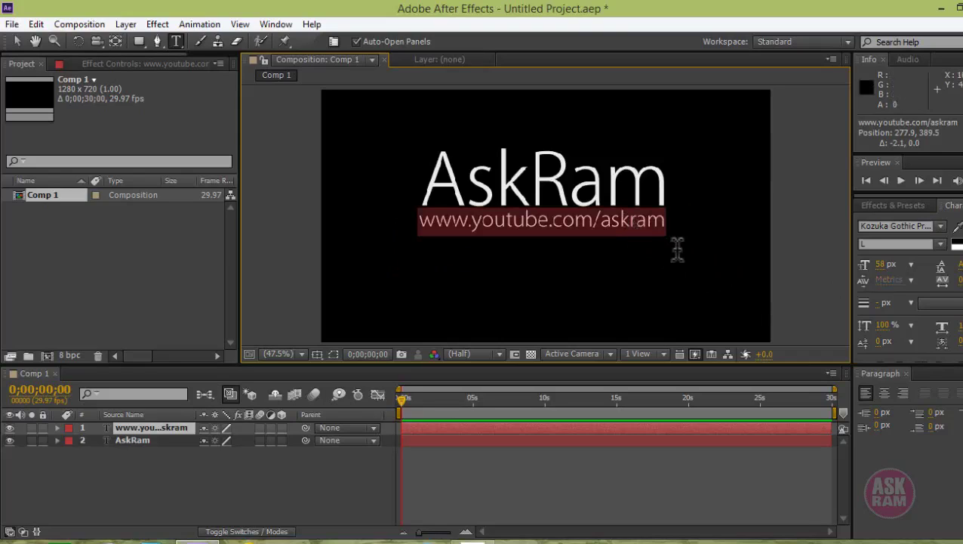
click(939, 244)
click(898, 294)
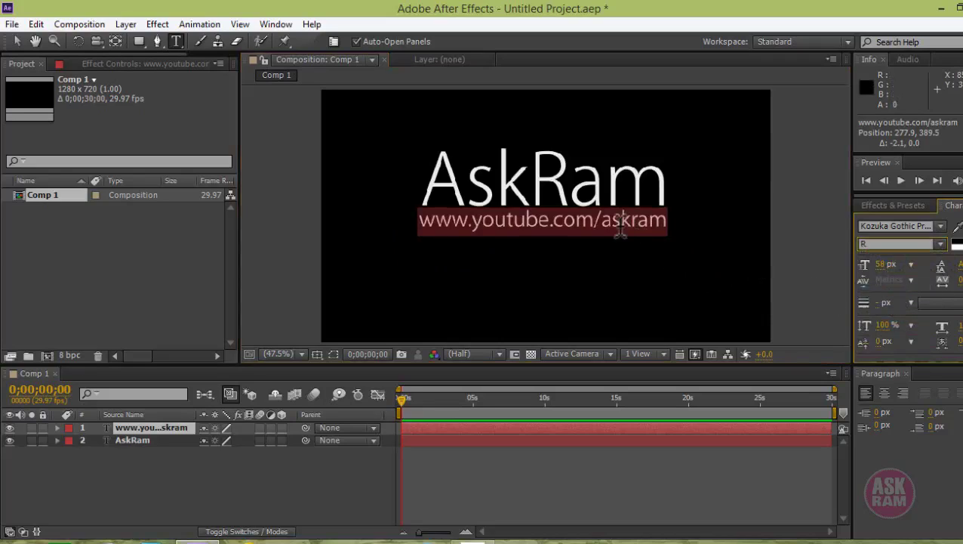
click(619, 225)
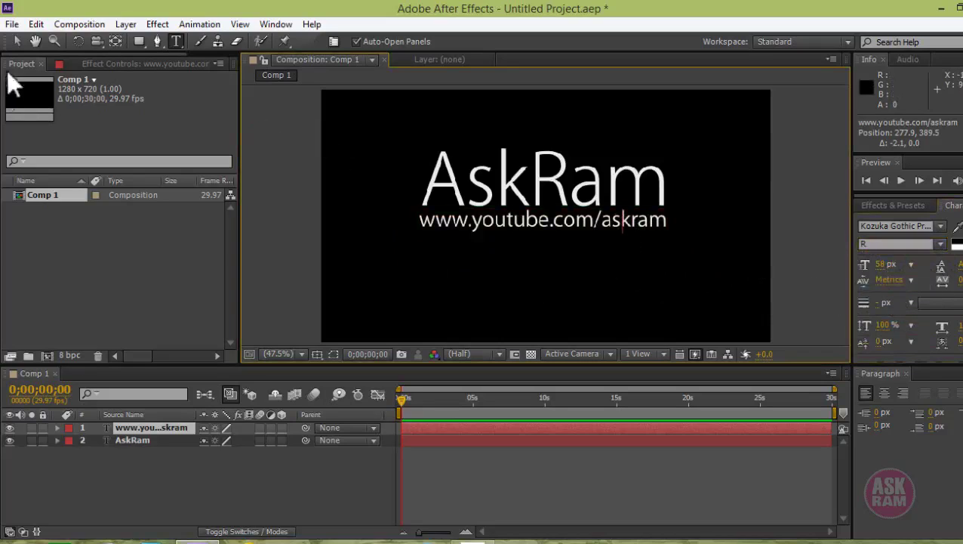
key(v)
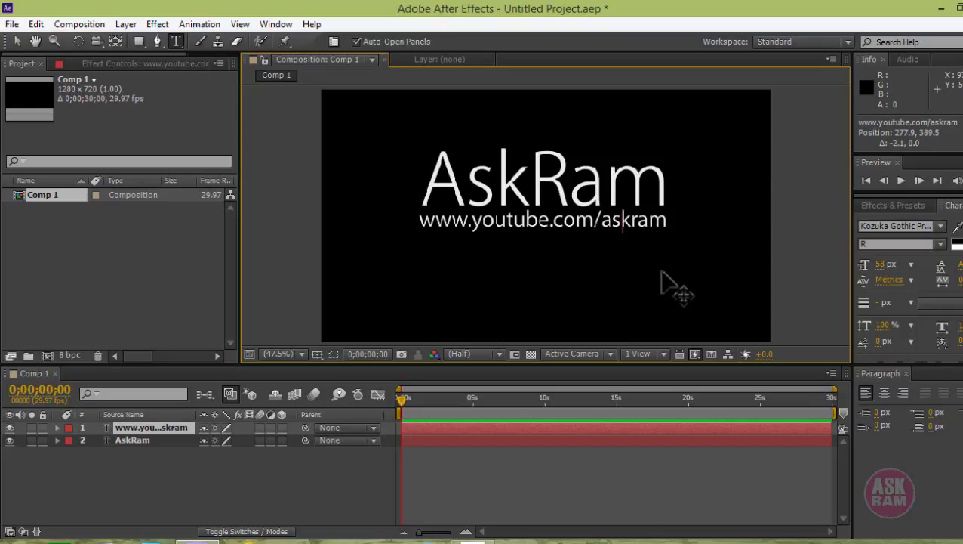
drag(660, 281, 669, 285)
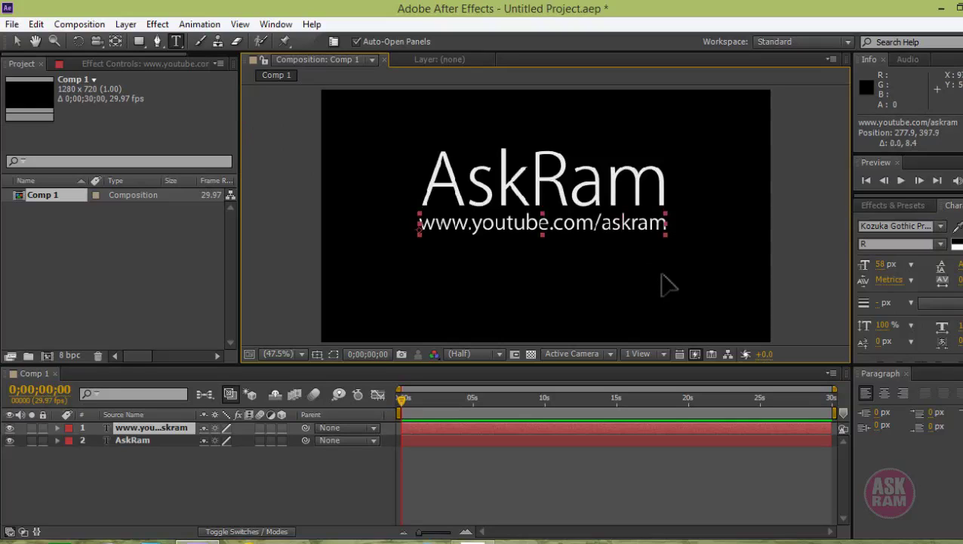
drag(661, 274, 664, 275)
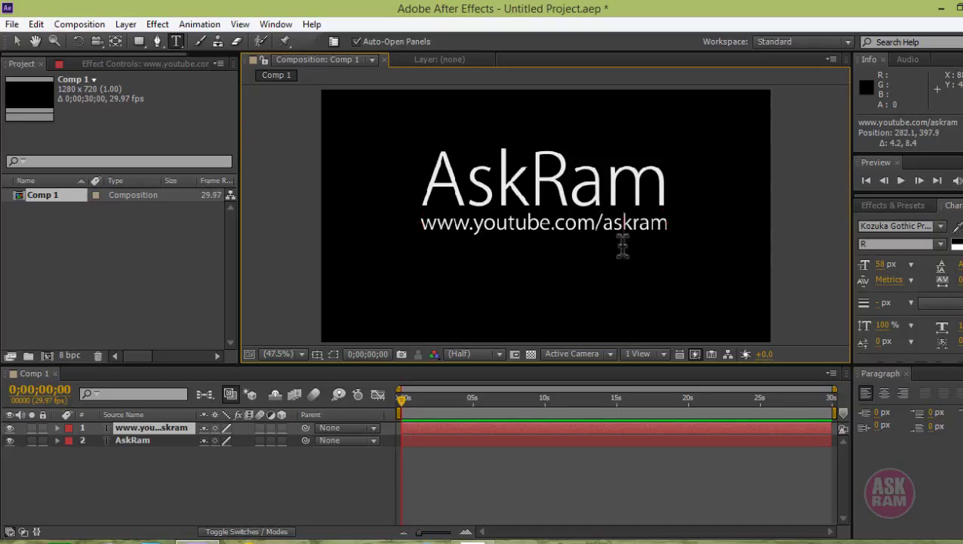
- Select the AskRam layer and draw a rectangular mask around the title
click(18, 41)
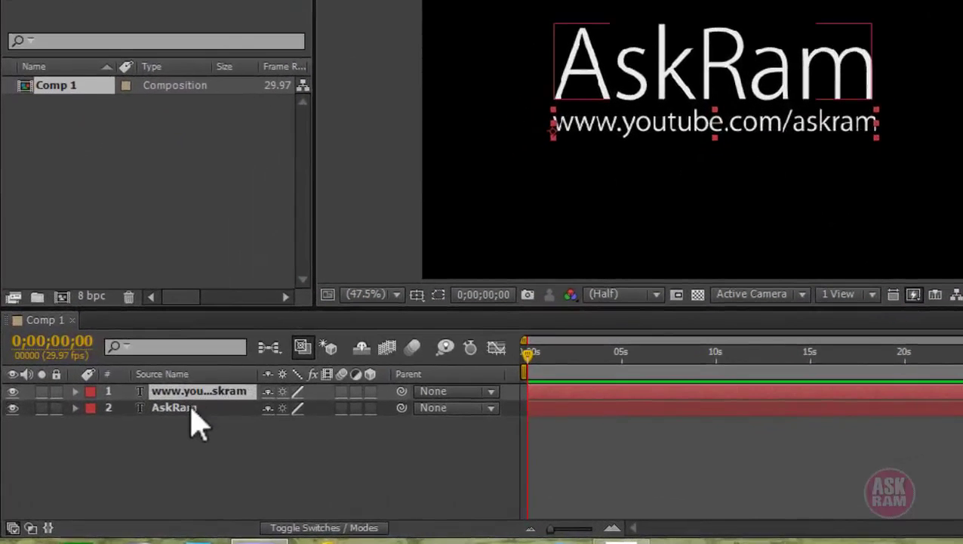
click(191, 412)
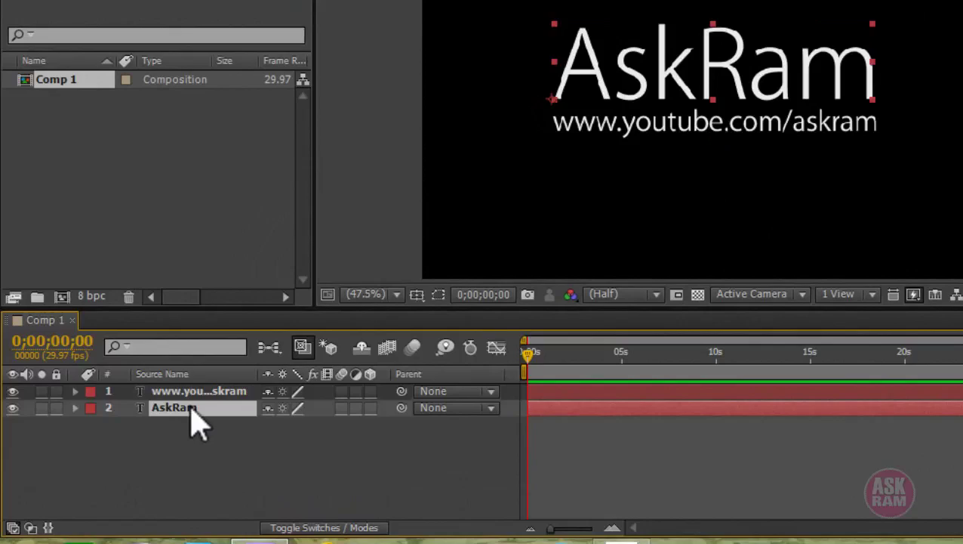
click(189, 390)
click(178, 415)
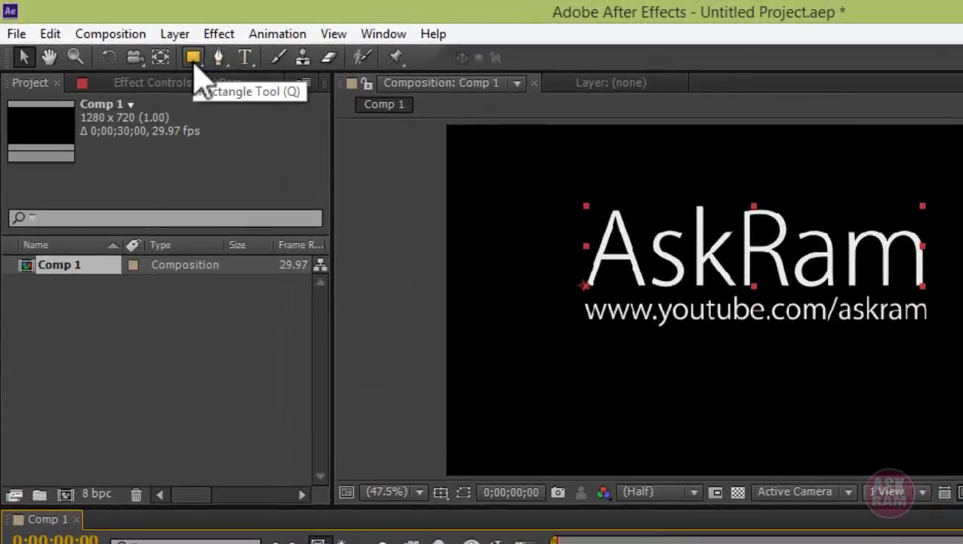
click(194, 61)
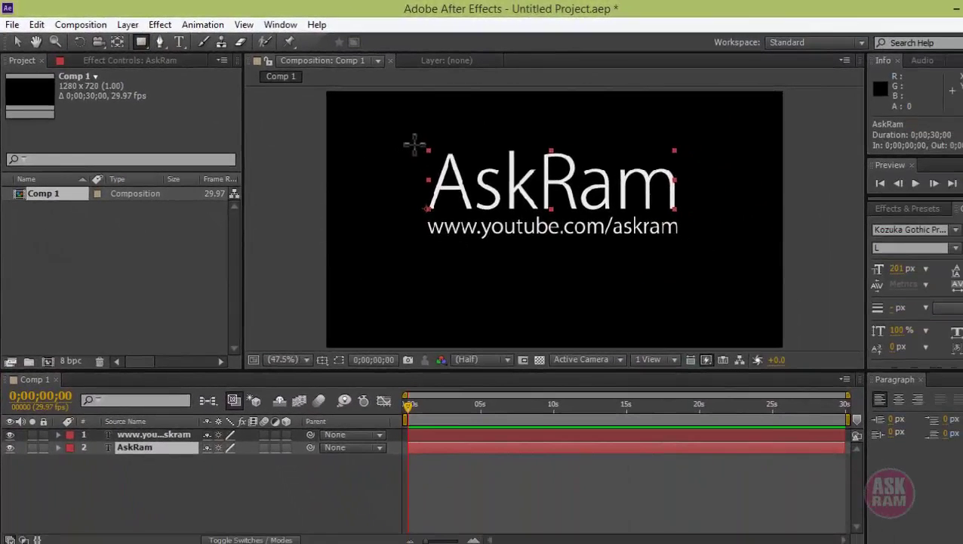
drag(410, 143, 694, 216)
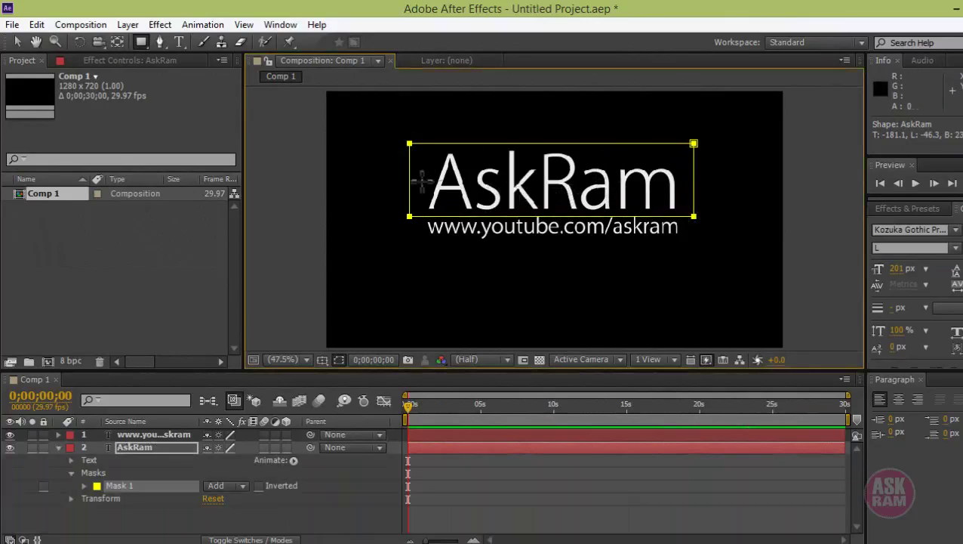
- Slide the mask left off the title to hide it, and reveal Mask 1's properties
click(17, 43)
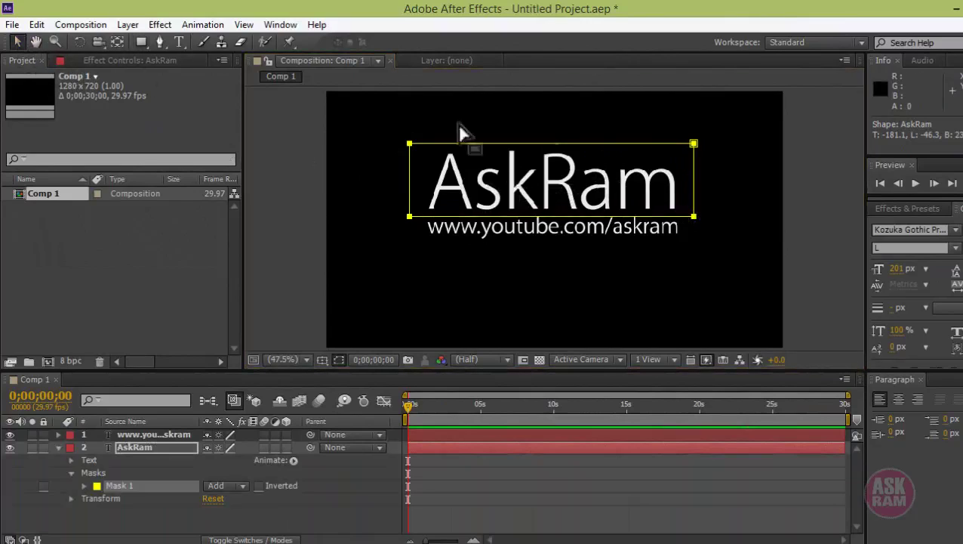
drag(640, 151, 255, 168)
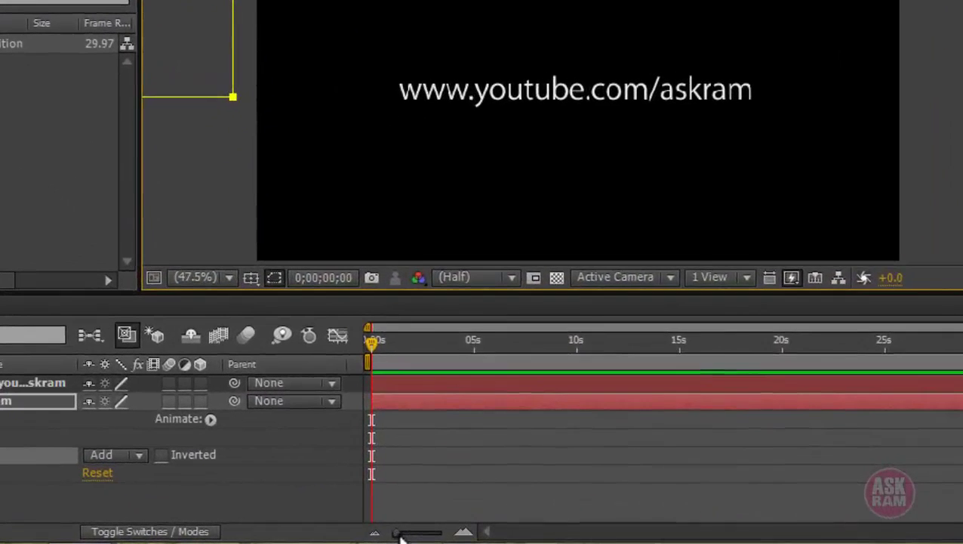
drag(424, 537, 435, 536)
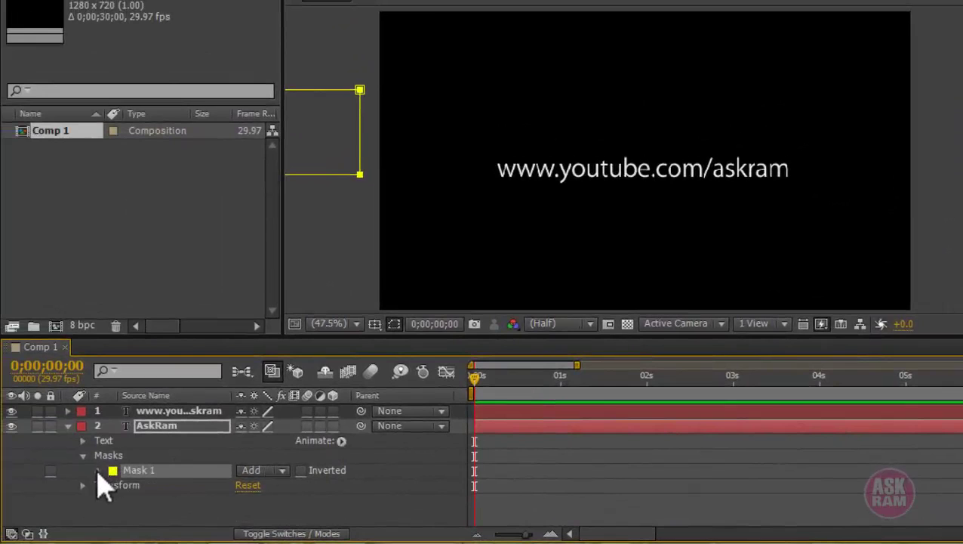
click(98, 472)
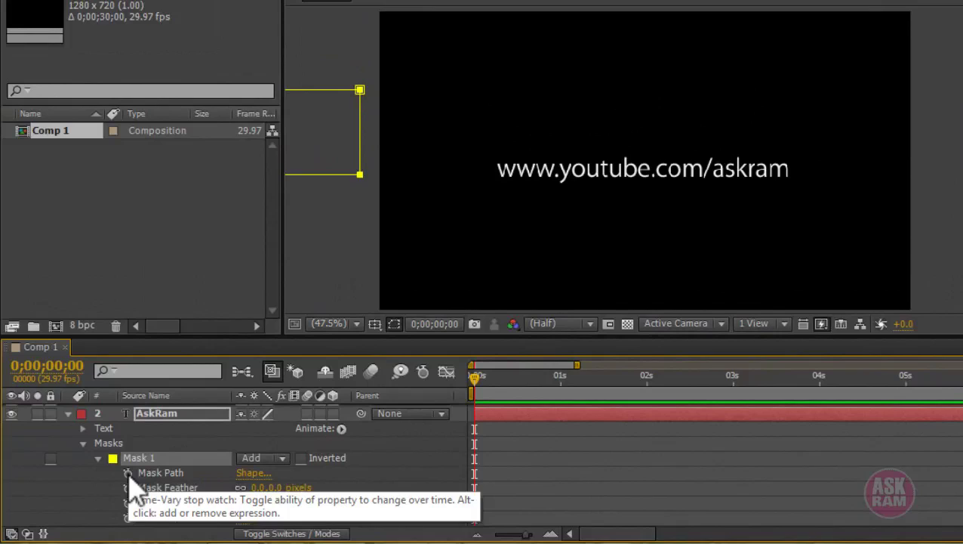
- Keyframe Mask Path at 0 s and at 1 s with the mask moved back over AskRam
click(128, 472)
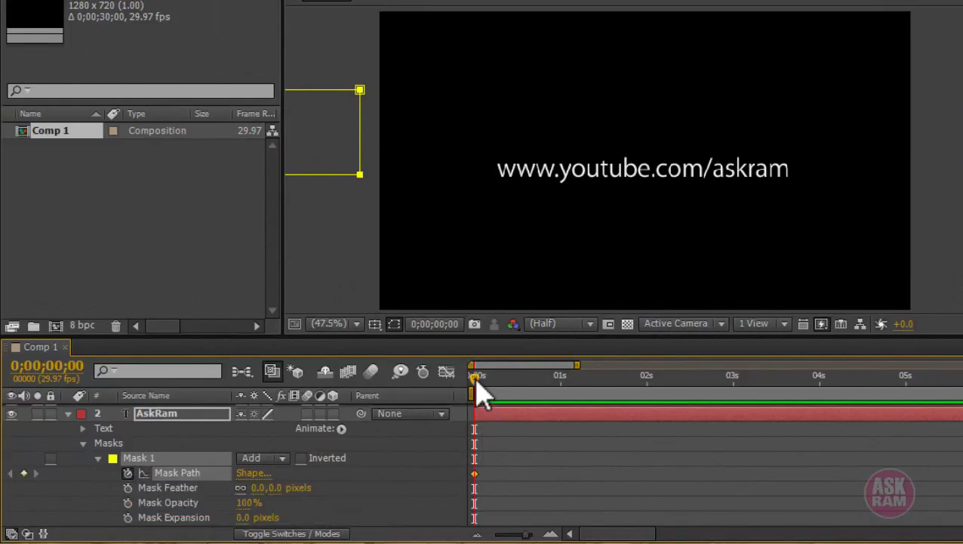
drag(476, 378, 563, 378)
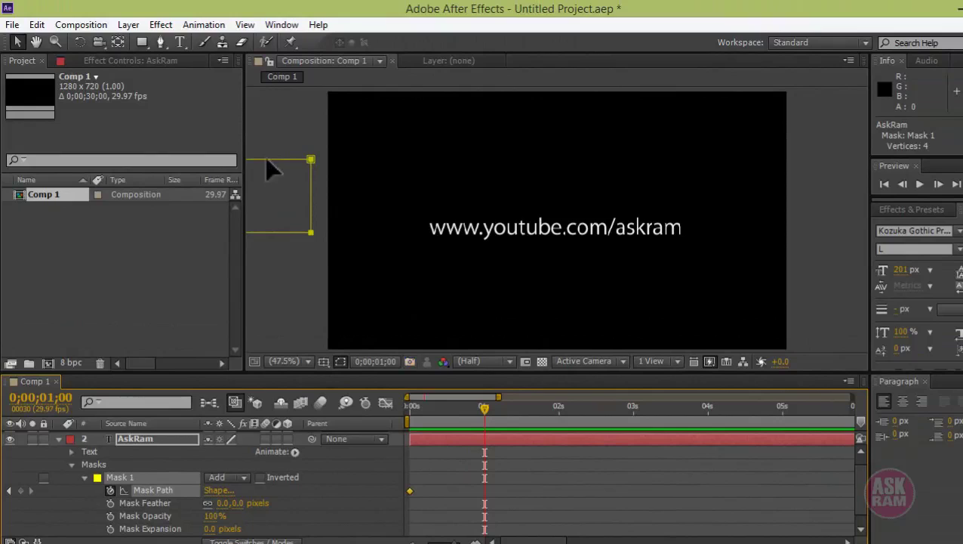
drag(273, 170, 651, 145)
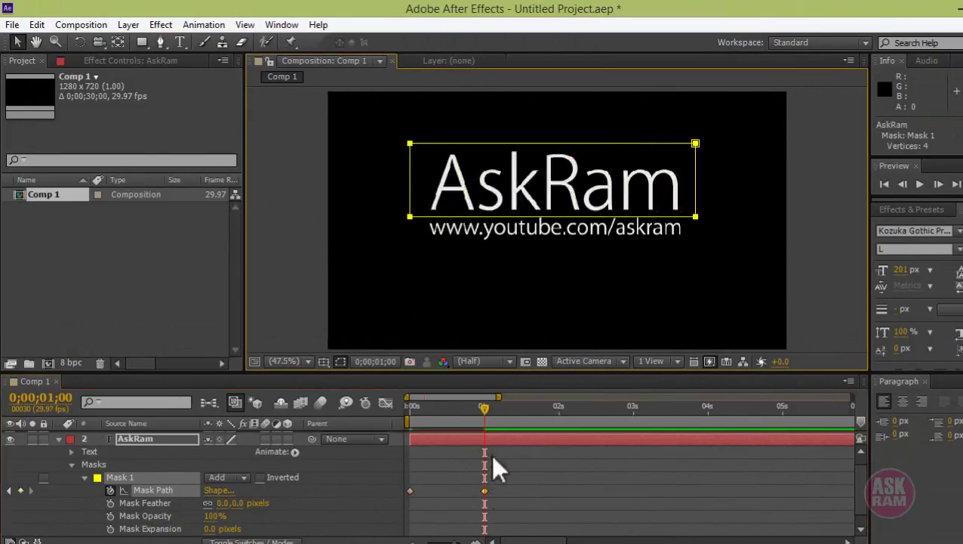
mouse_move(485, 416)
mouse_down()
mouse_move(459, 415)
mouse_move(478, 427)
mouse_move(447, 430)
mouse_move(484, 434)
mouse_up()
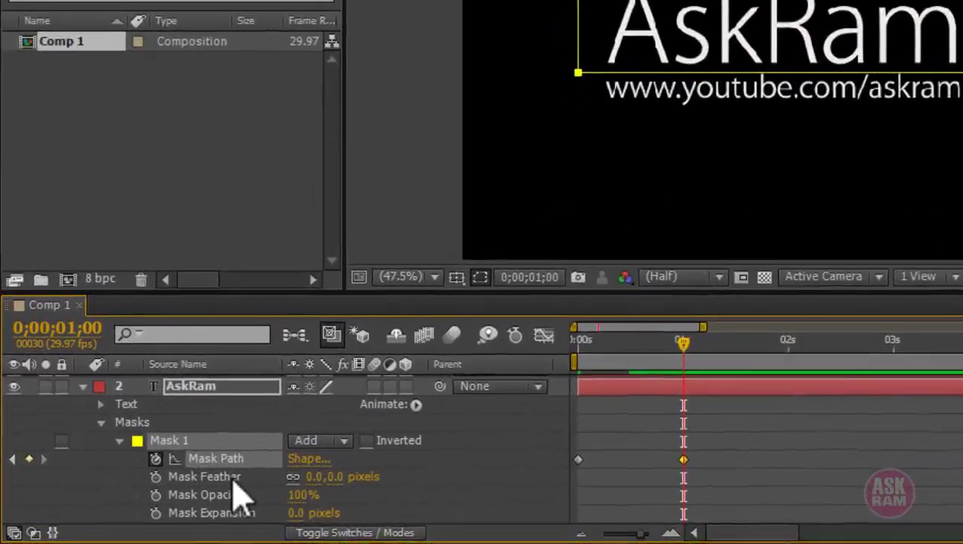
- Set Mask Feather to 101 px and check the reveal at an earlier frame
click(174, 503)
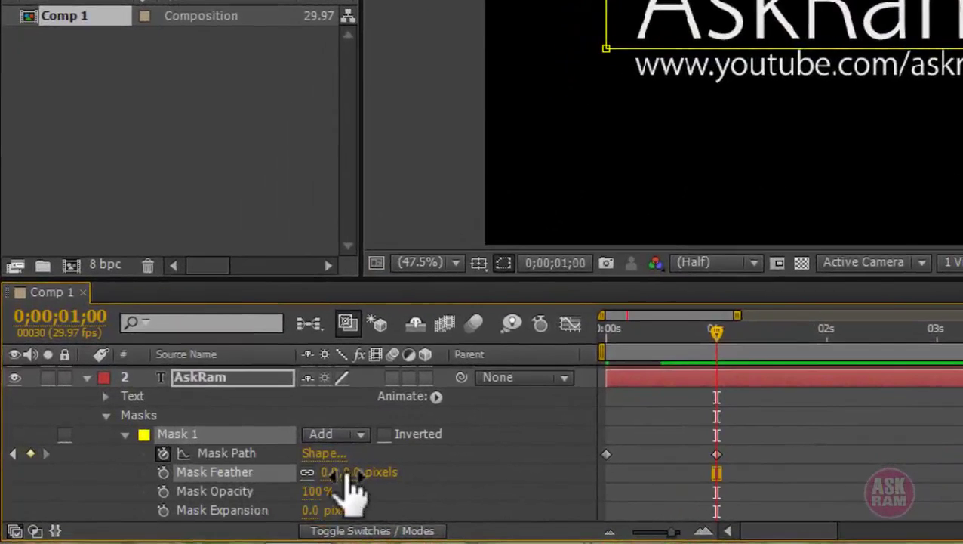
drag(349, 474, 471, 486)
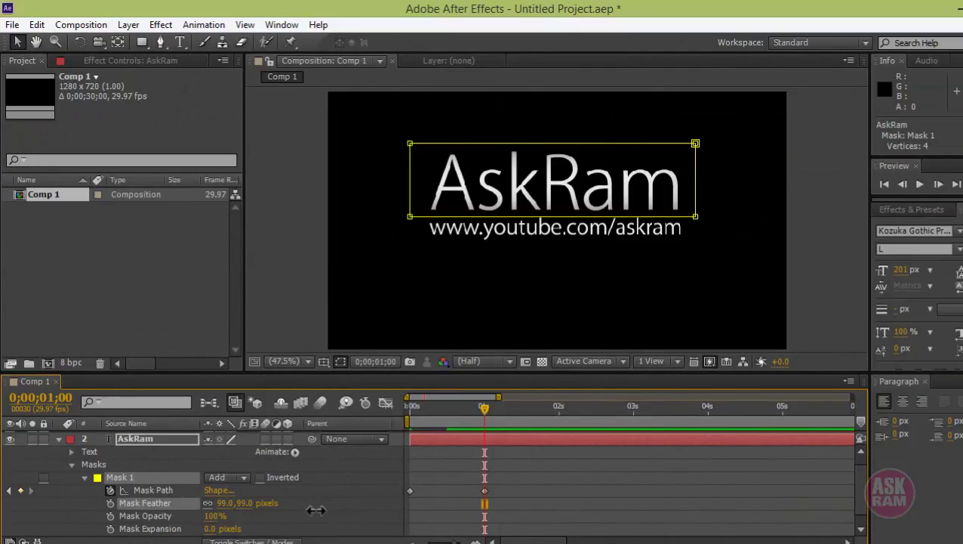
drag(315, 510, 317, 512)
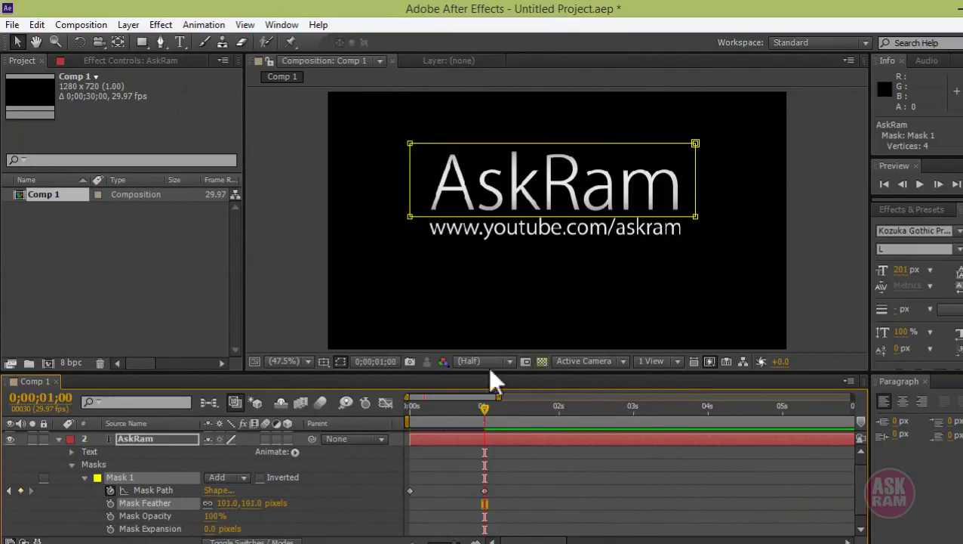
drag(482, 409, 404, 437)
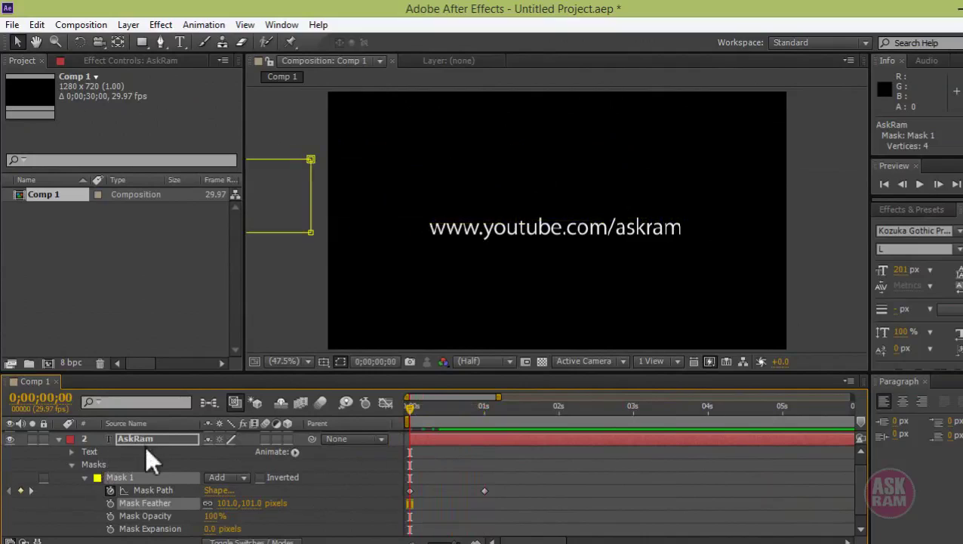
- Select the URL text layer and collapse the AskRam layer's properties
scroll(147, 453, down, 1)
scroll(149, 463, up, 2)
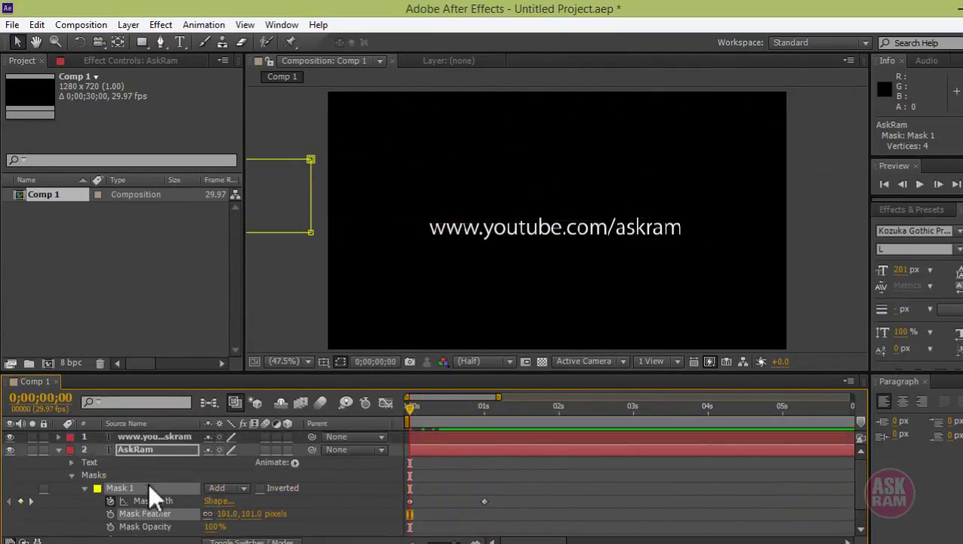
click(141, 438)
click(60, 450)
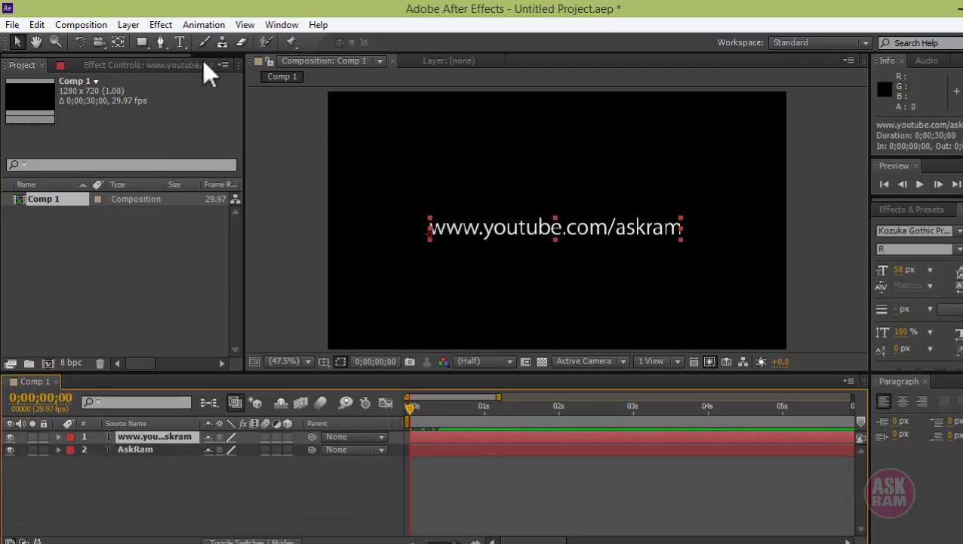
- Draw a rectangle mask over the URL line, shift it left to hide it, and show Mask 1
click(143, 43)
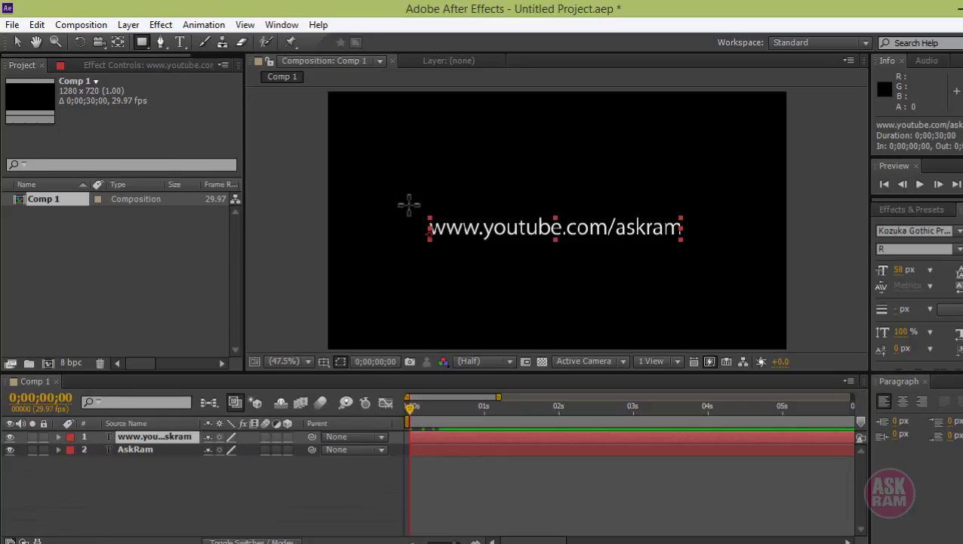
drag(408, 204, 697, 253)
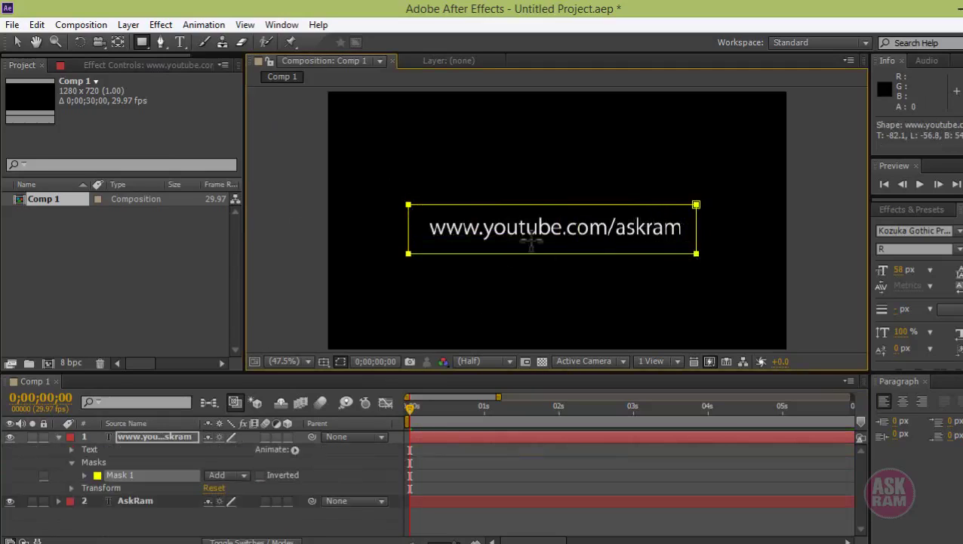
click(17, 43)
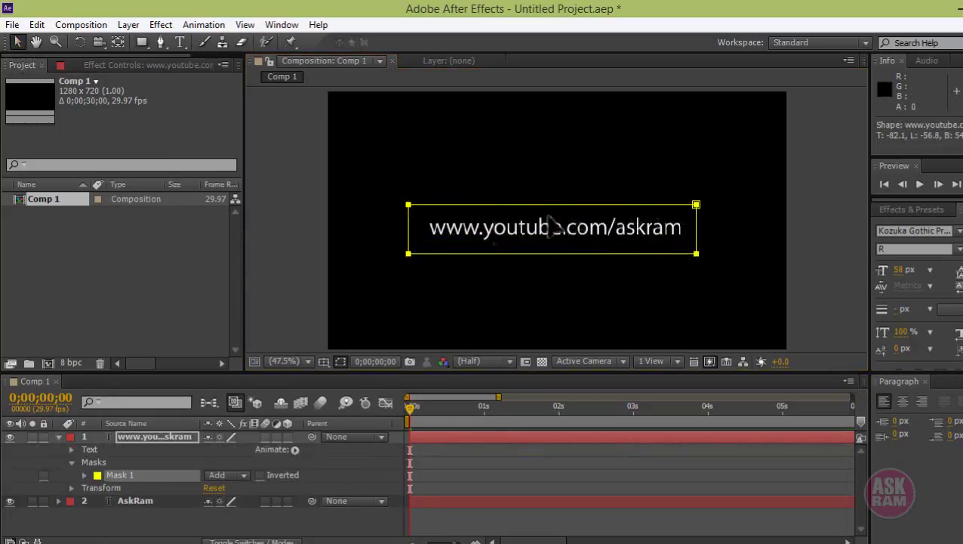
drag(495, 231, 270, 211)
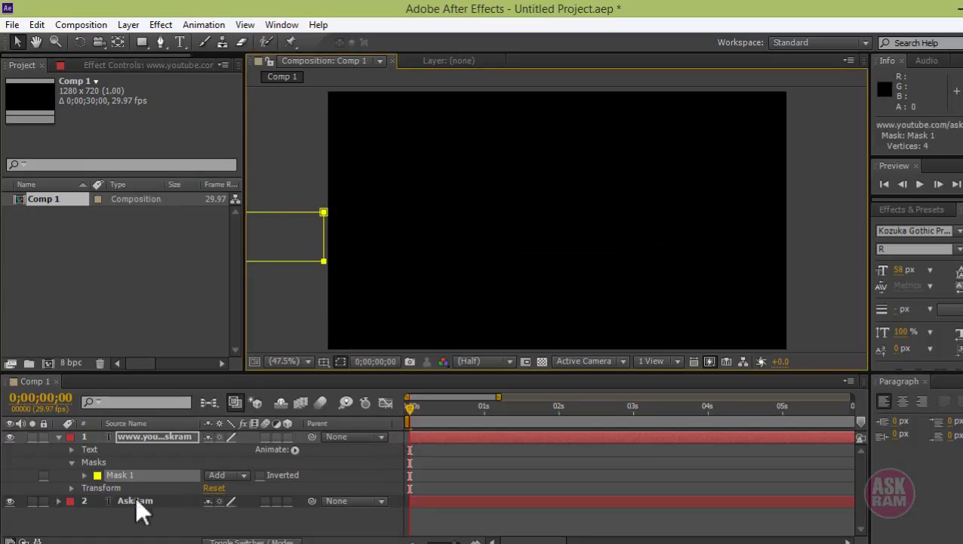
click(84, 474)
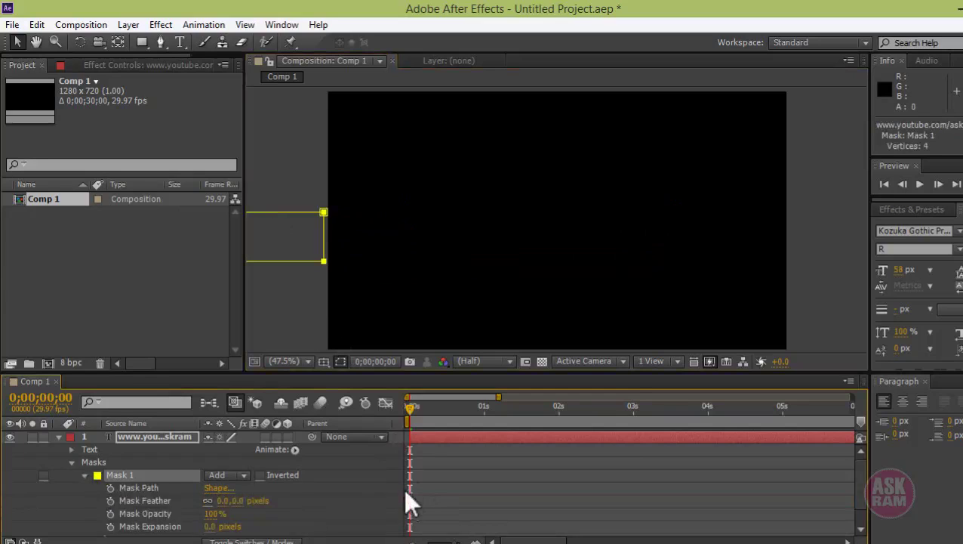
- Keyframe the URL Mask Path at 0 s and at 1 s with the mask back over the URL
click(111, 487)
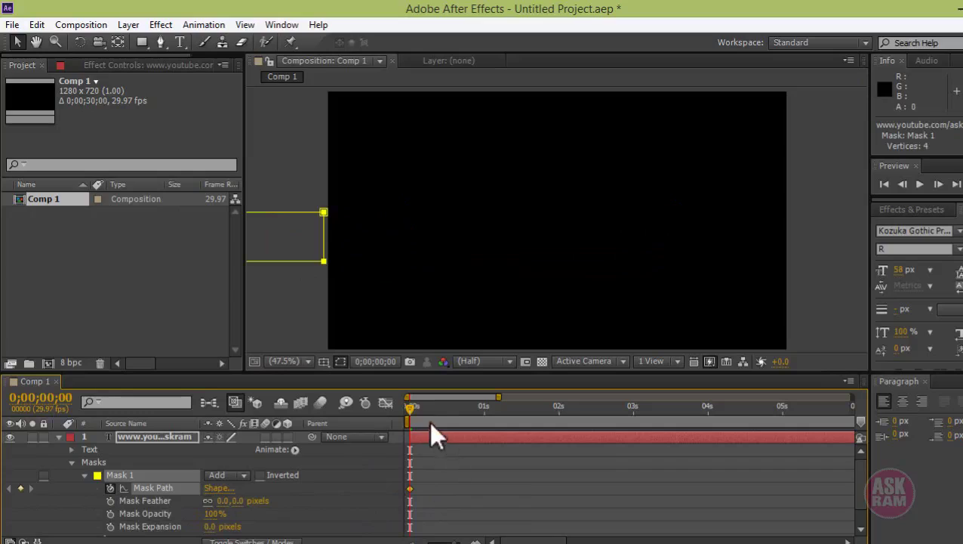
drag(408, 407, 488, 420)
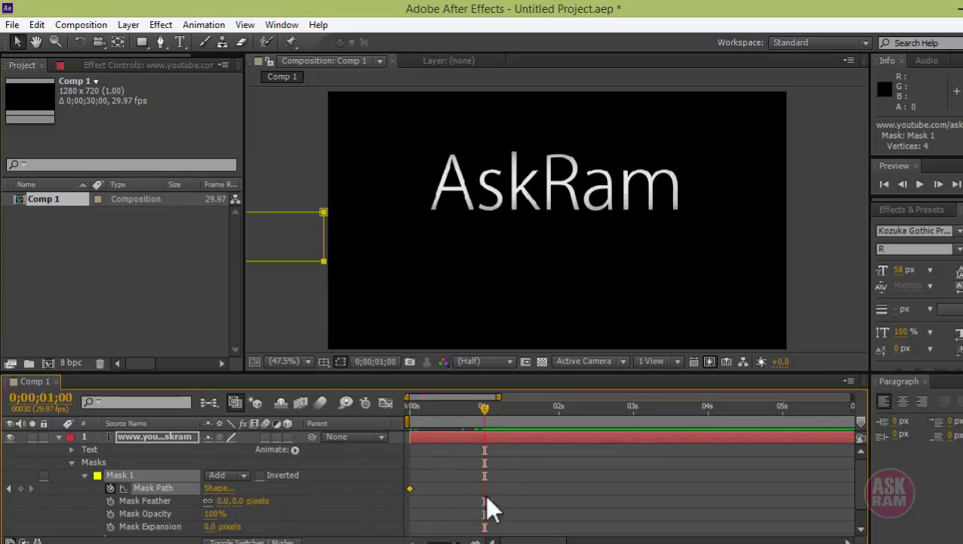
drag(287, 214, 654, 222)
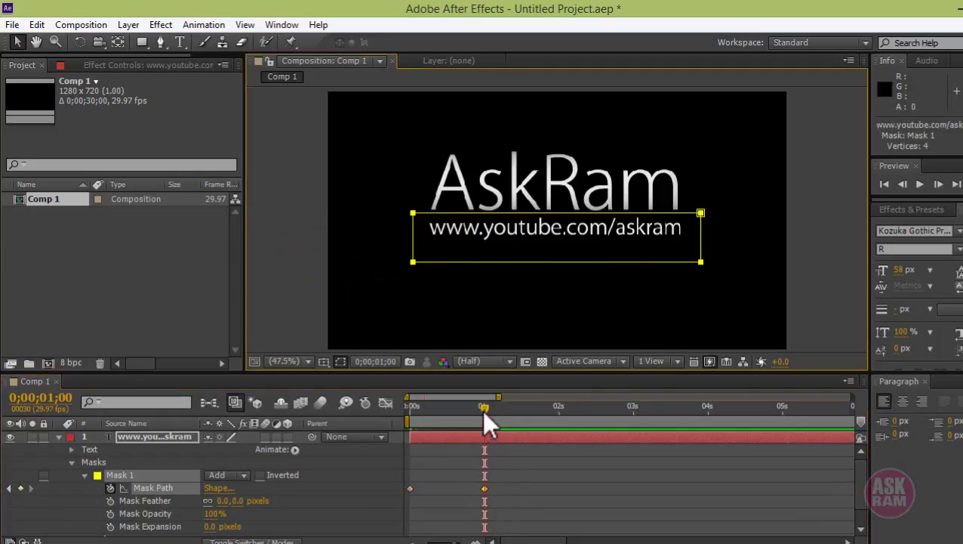
drag(484, 406, 459, 407)
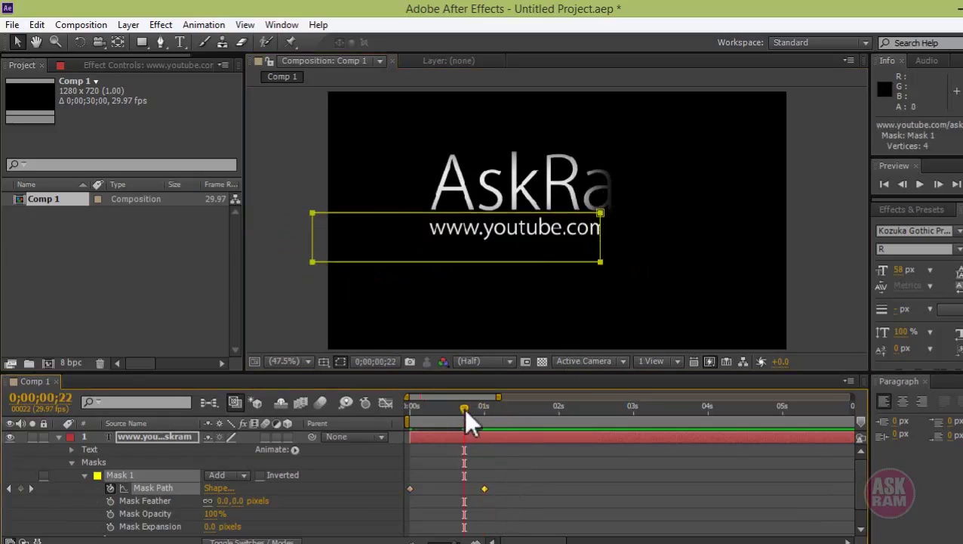
drag(465, 412, 484, 417)
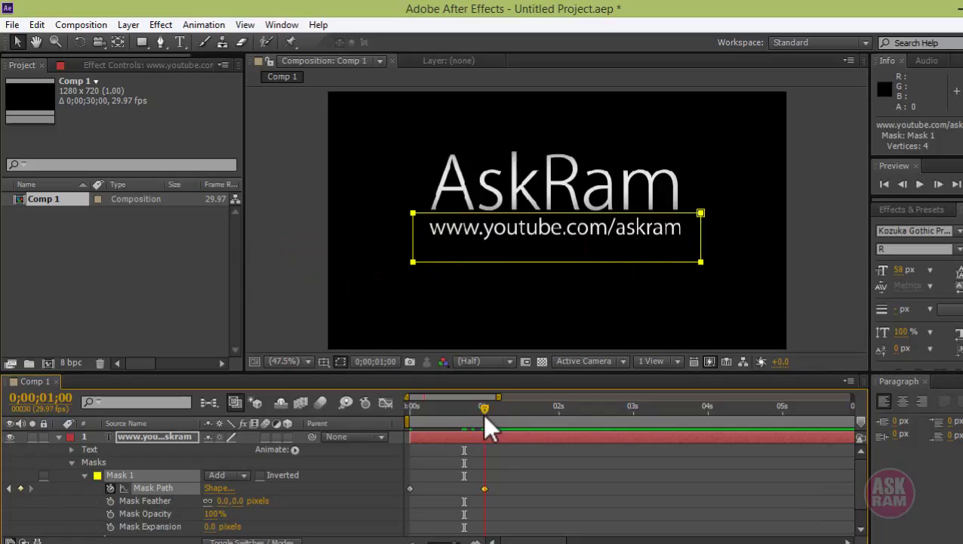
- Feather the URL mask to 100 pixels, then collapse the layer and deselect all layers
click(142, 498)
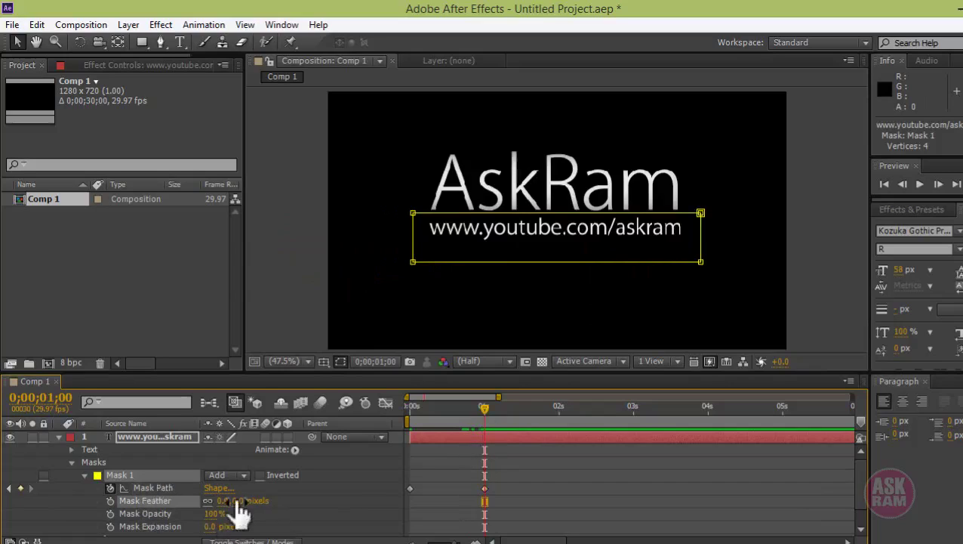
drag(228, 501, 315, 507)
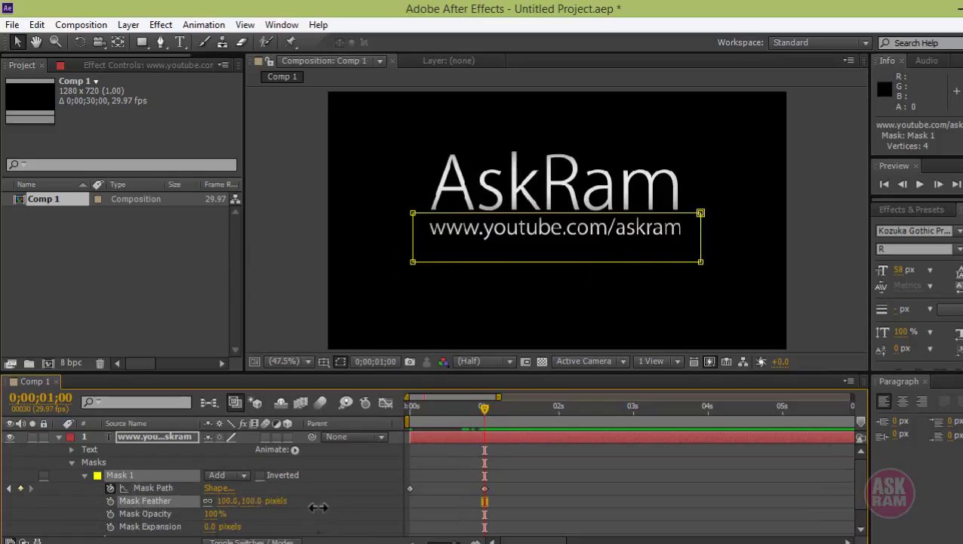
drag(483, 412, 481, 436)
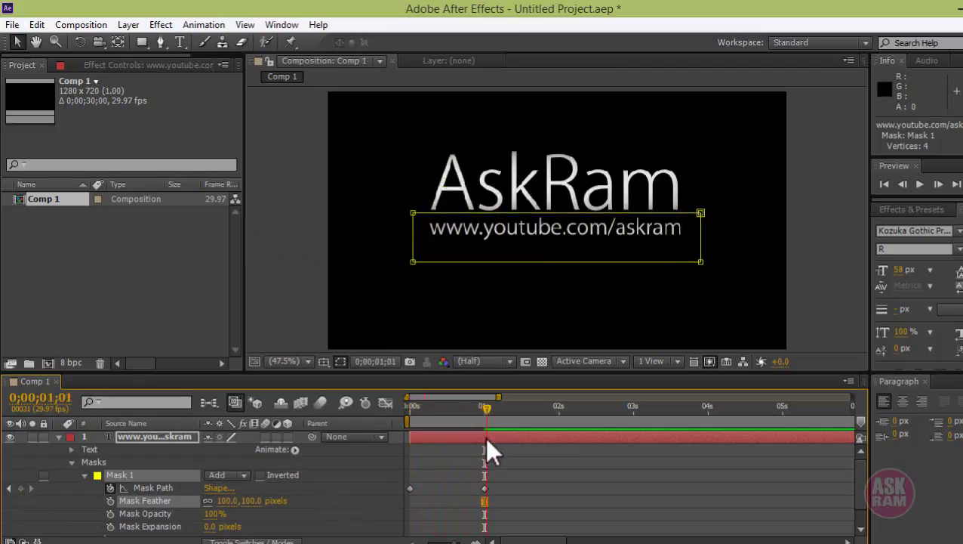
click(58, 437)
click(163, 448)
shift+click(157, 429)
click(171, 498)
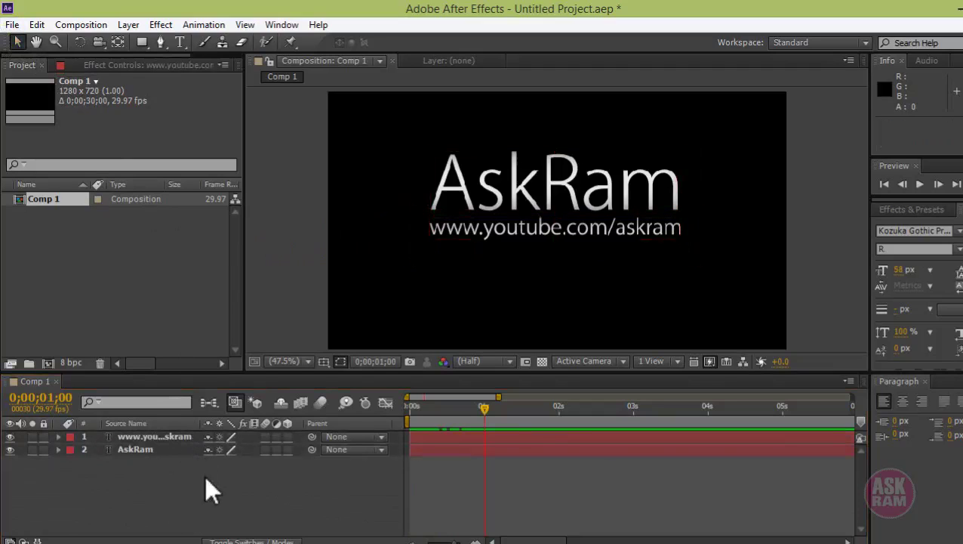
- Add a full-frame Dark Gray Solid 1 layer to Comp 1
right_click(189, 488)
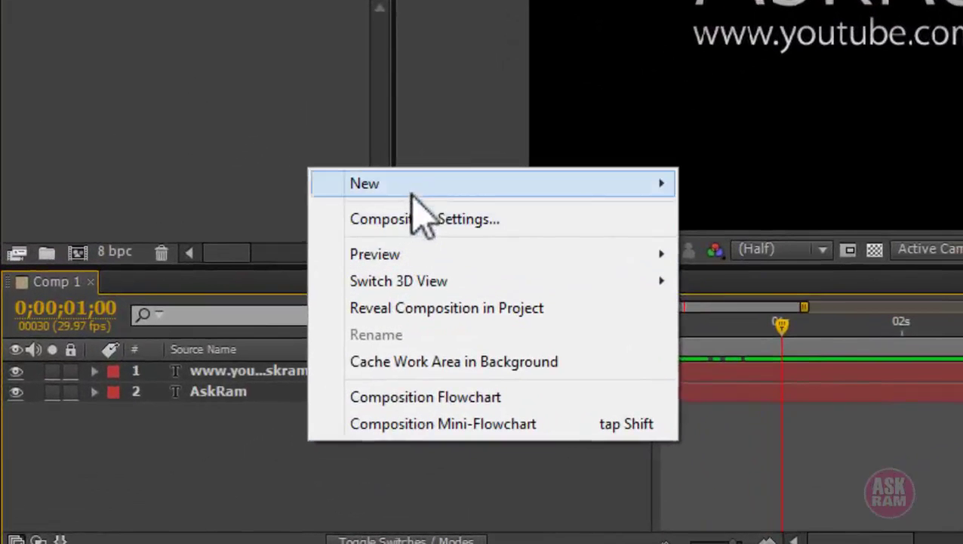
mouse_move(416, 187)
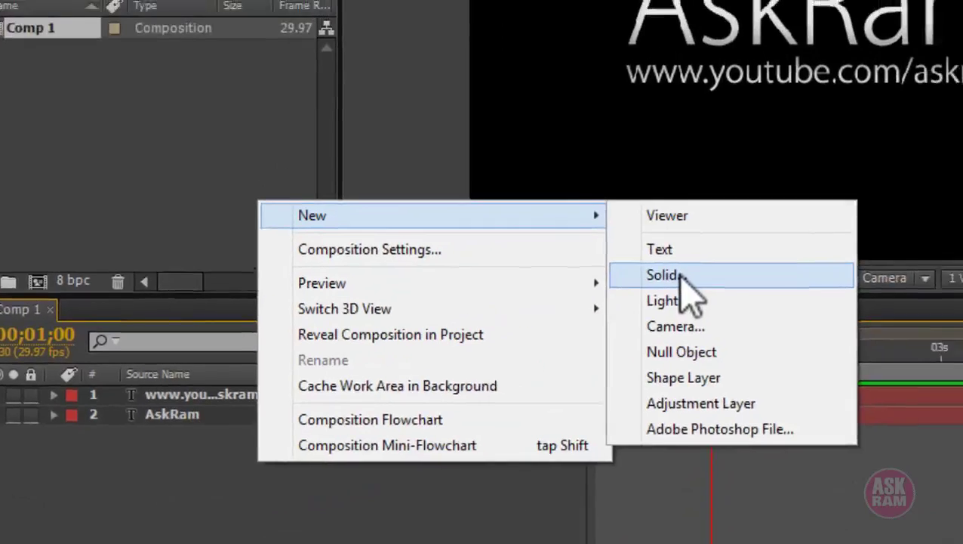
click(747, 247)
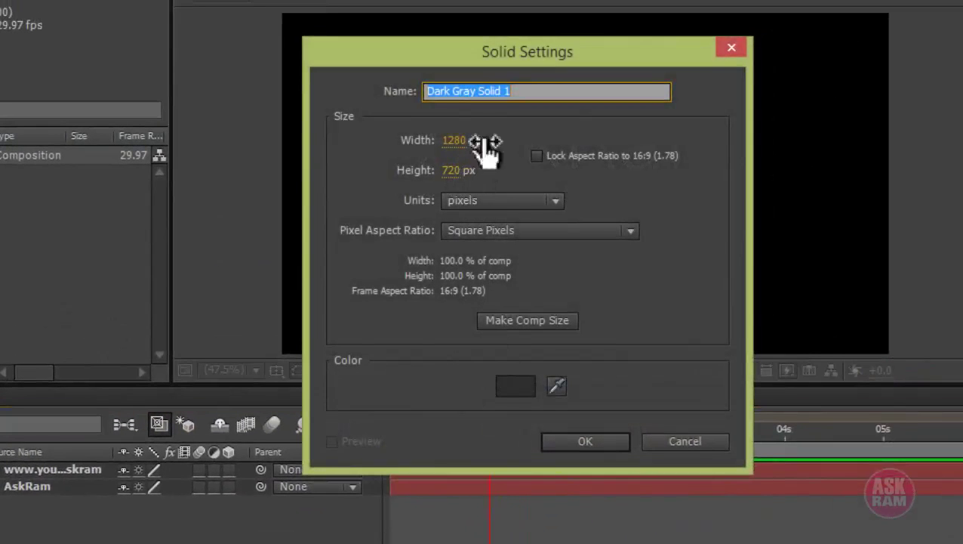
click(578, 442)
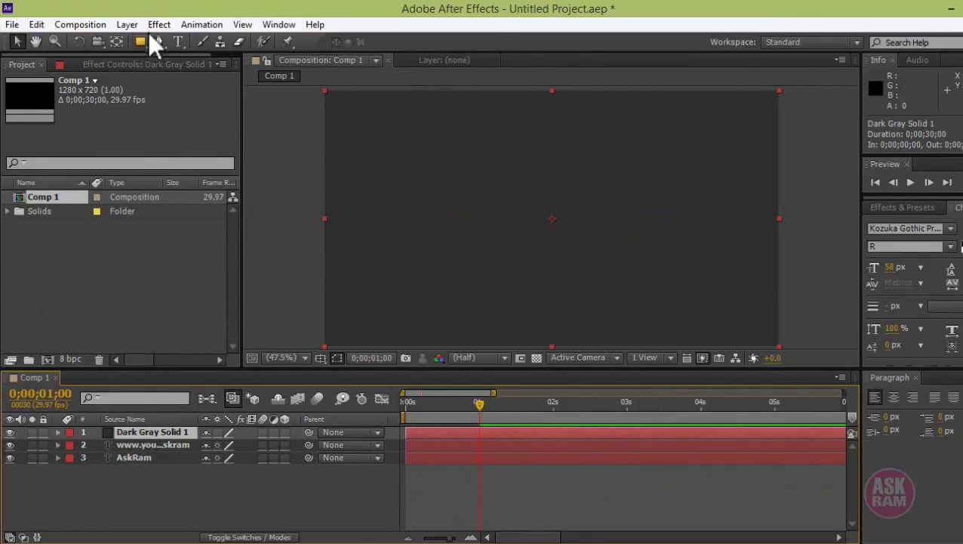
- Apply Video Copilot Optical Flares to the solid and nudge the flare centre slightly
click(171, 27)
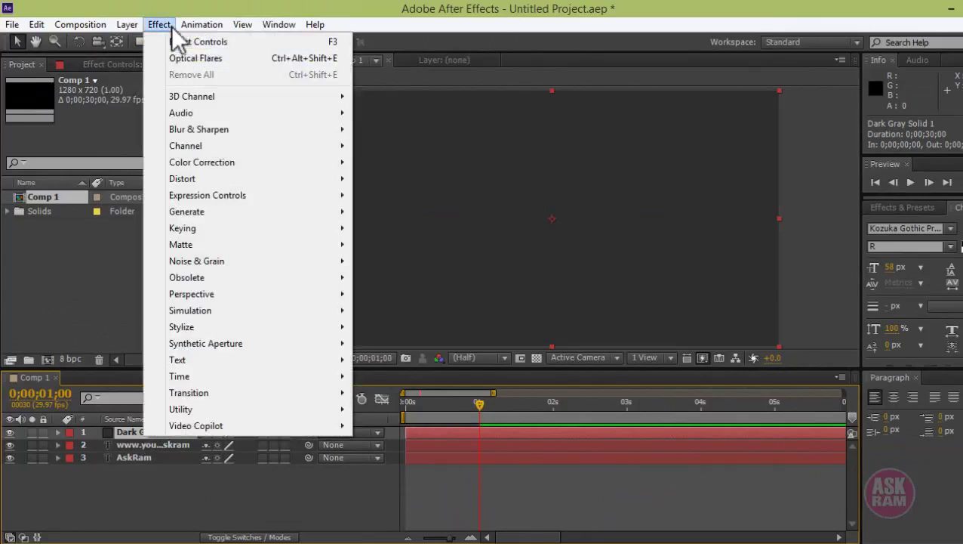
mouse_move(245, 423)
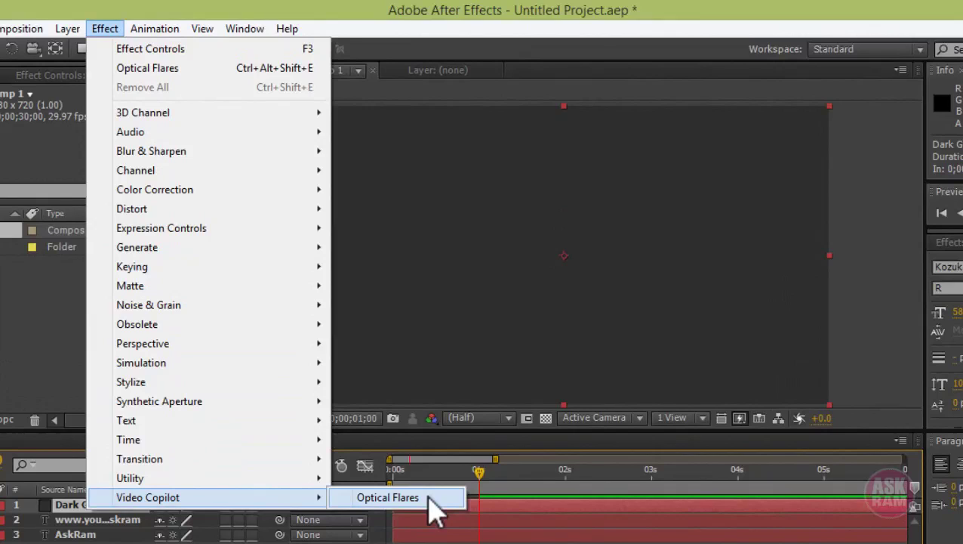
click(429, 498)
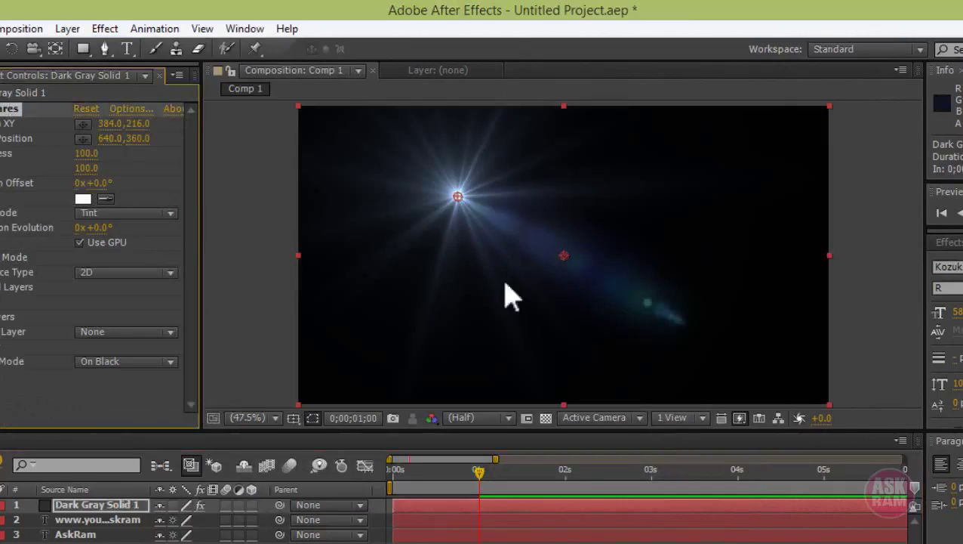
drag(456, 197, 451, 237)
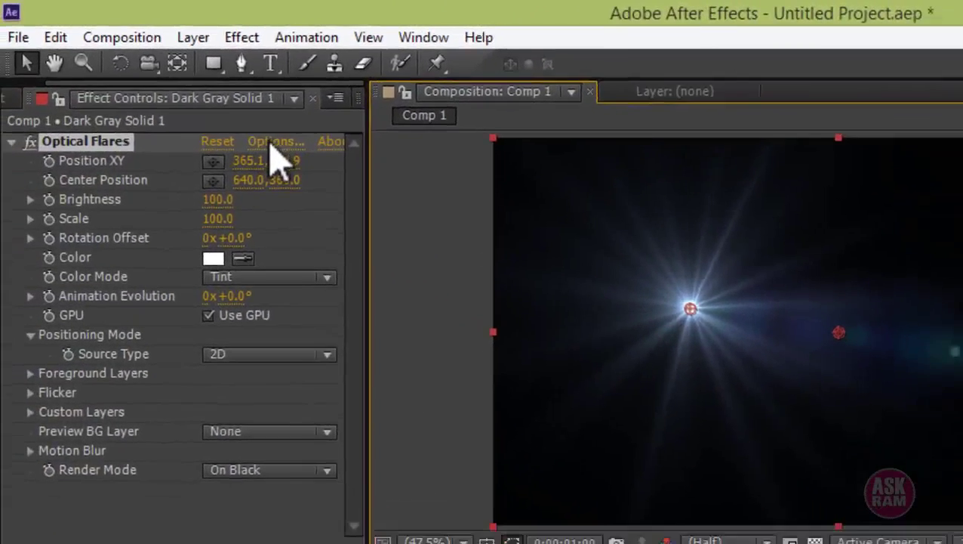
- Open the Optical Flares options and browse the Natural Flares folder in the Preset Browser
click(181, 121)
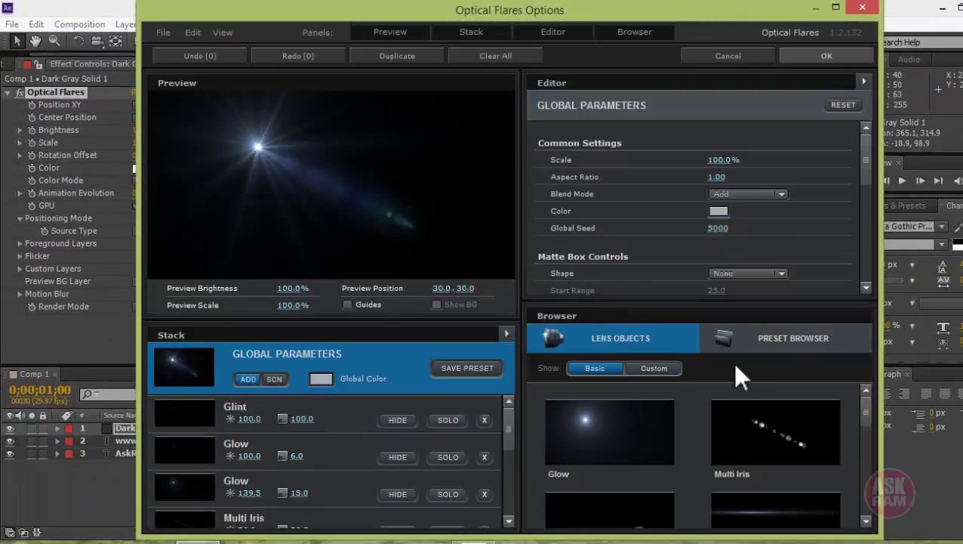
click(767, 354)
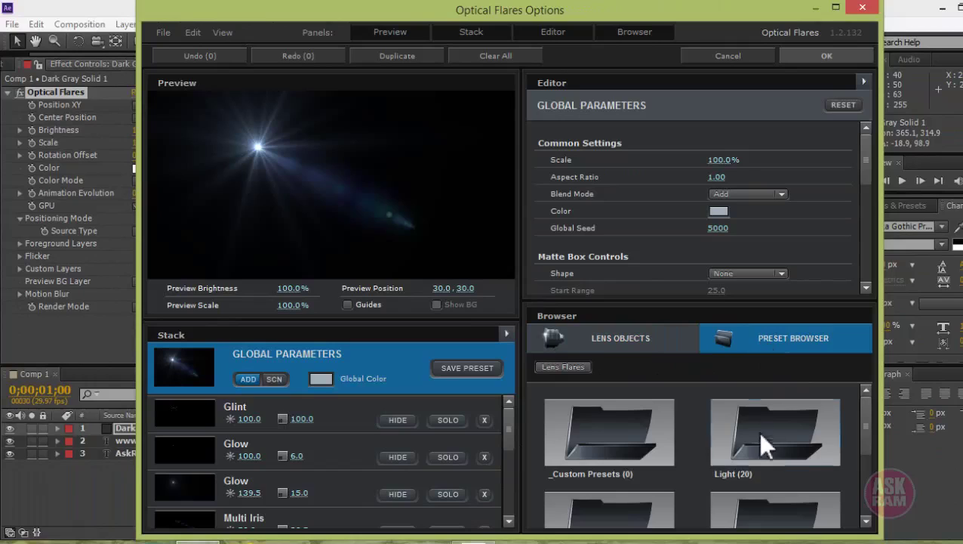
scroll(761, 449, down, 1)
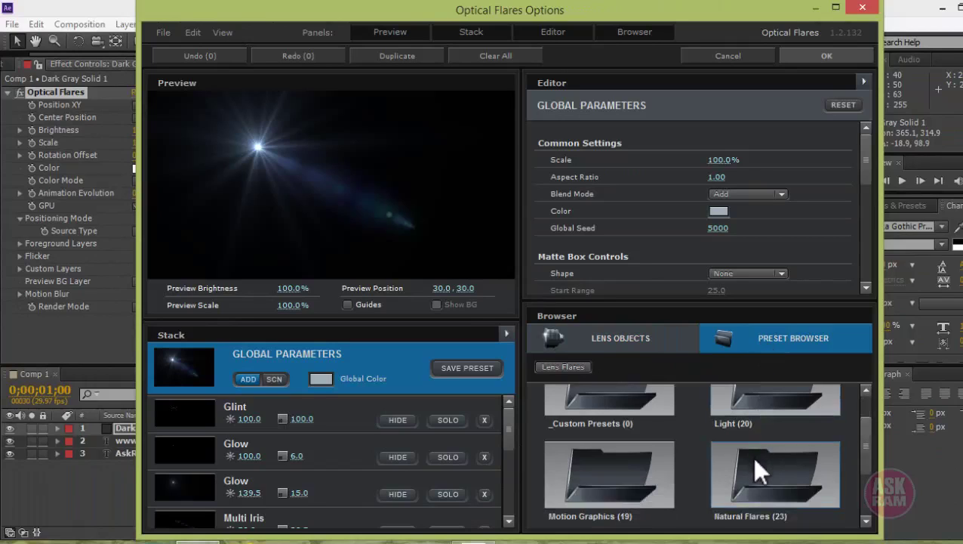
double_click(751, 456)
scroll(753, 456, down, 3)
scroll(753, 456, down, 5)
scroll(752, 456, down, 4)
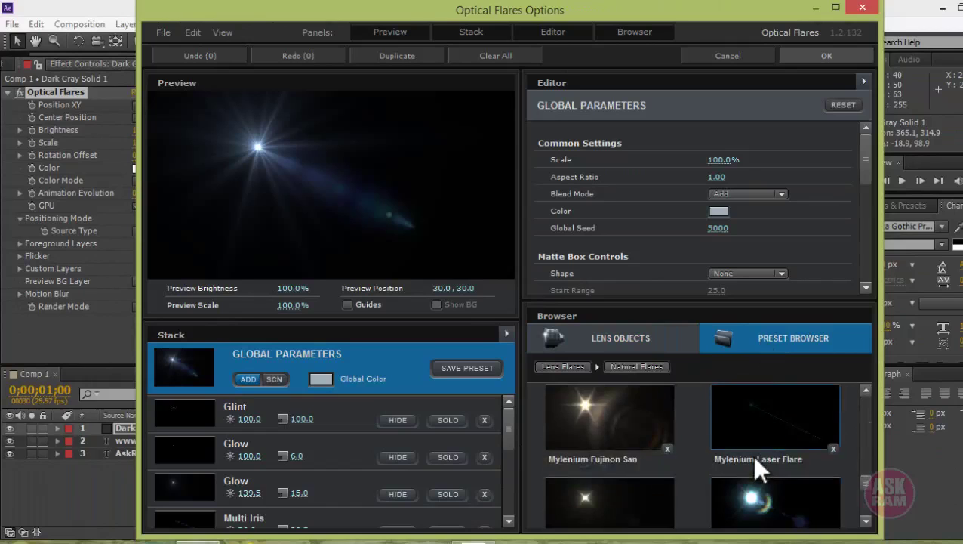
scroll(752, 455, up, 12)
- Look through the Light and Motion Graphics folders and apply the Monster Flare preset
click(643, 445)
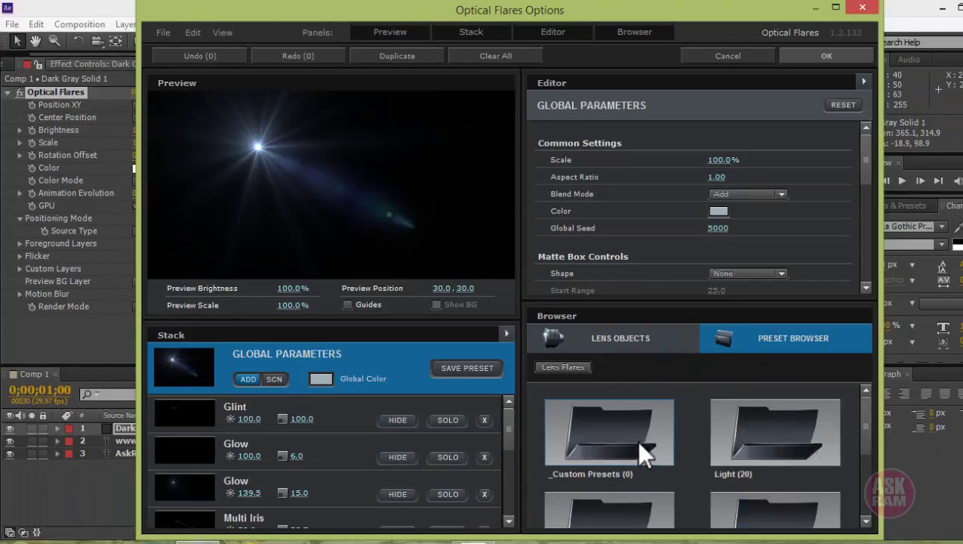
click(769, 447)
scroll(769, 447, down, 6)
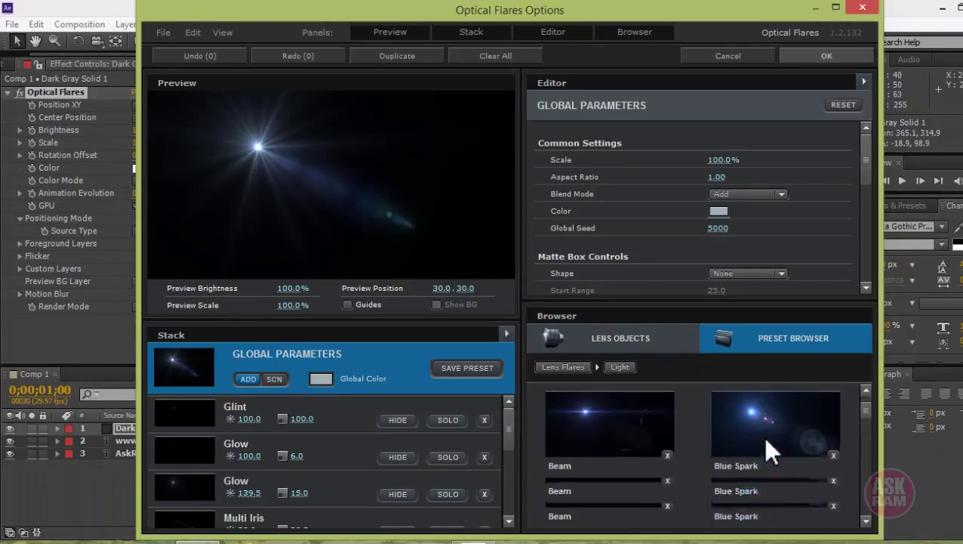
scroll(766, 444, down, 5)
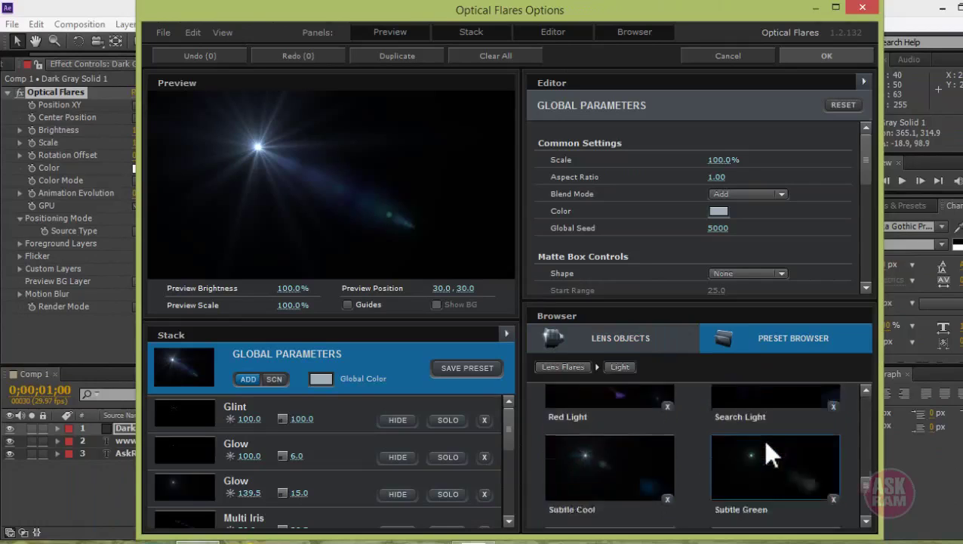
scroll(761, 435, up, 11)
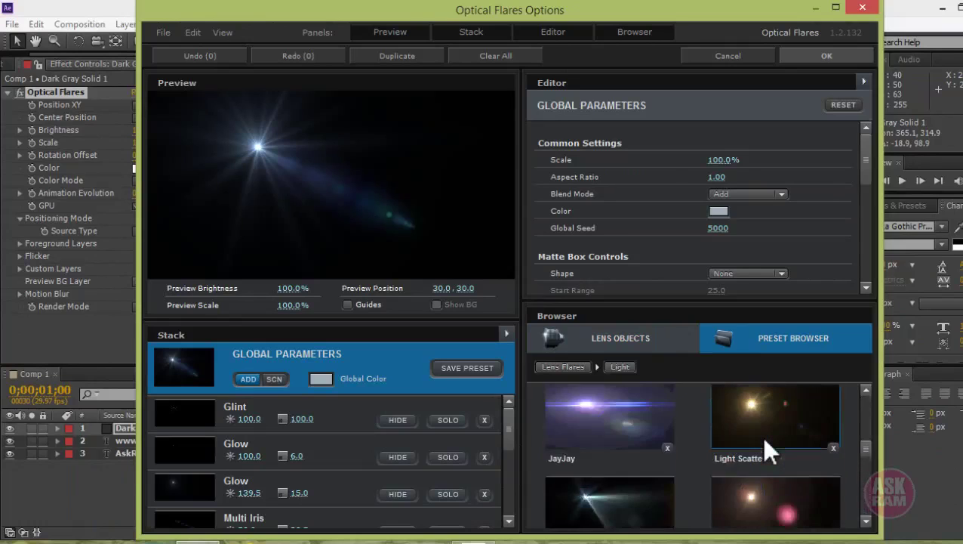
click(672, 437)
scroll(725, 438, down, 2)
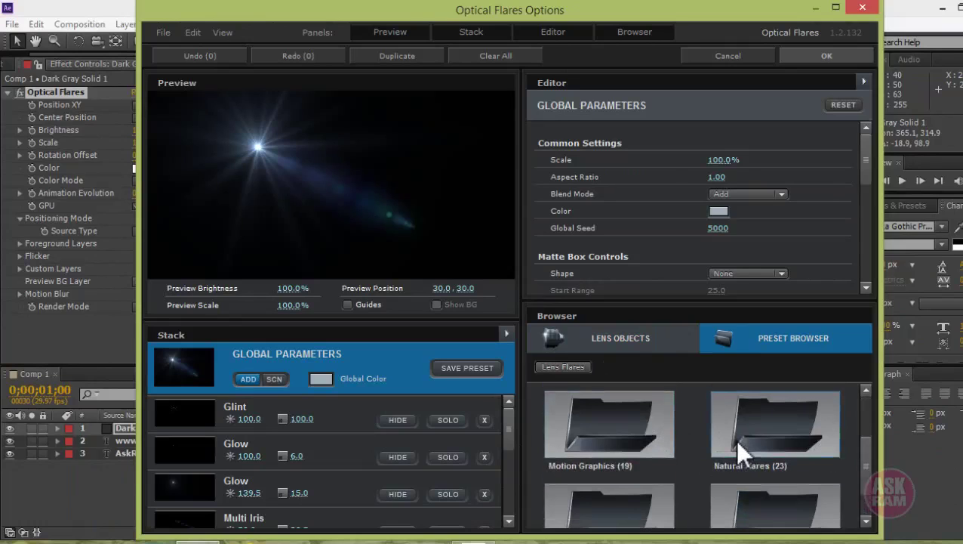
click(652, 436)
scroll(731, 438, down, 3)
scroll(734, 440, down, 3)
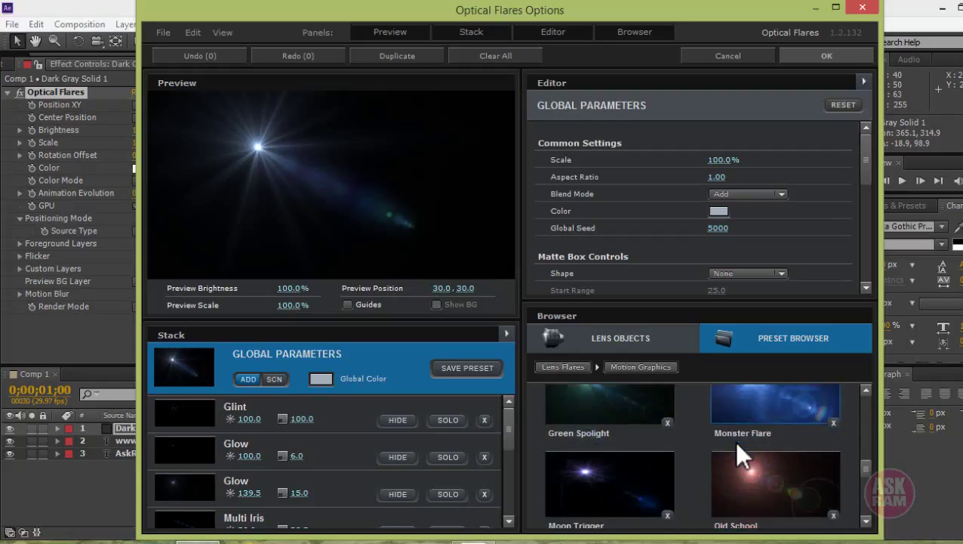
click(751, 441)
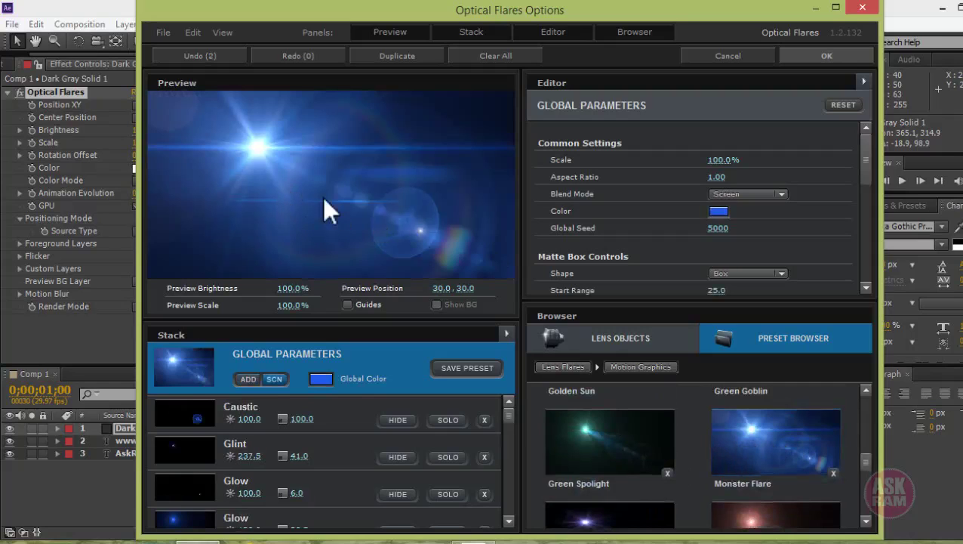
click(836, 56)
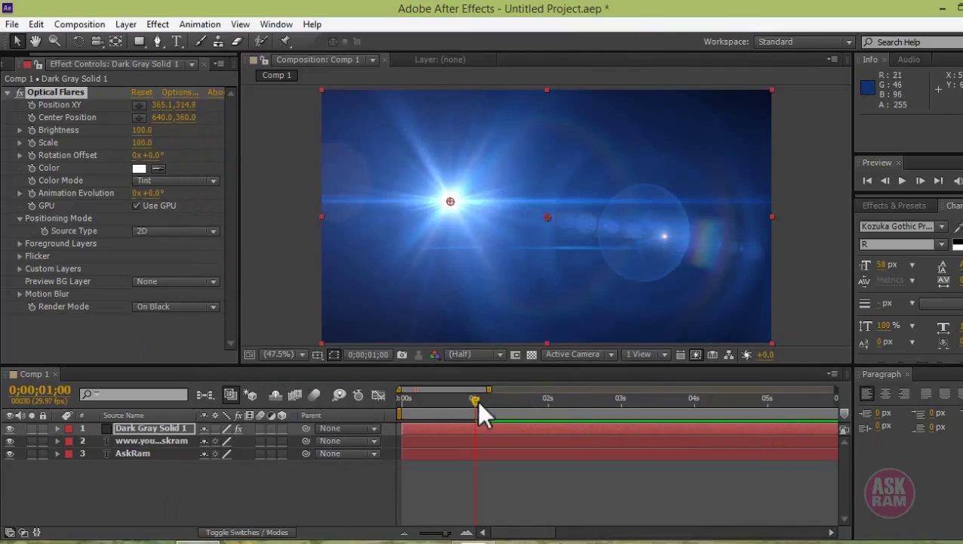
- Move Dark Gray Solid 1 below the AskRam and URL text layers, then scrub to check the text
drag(453, 400, 419, 404)
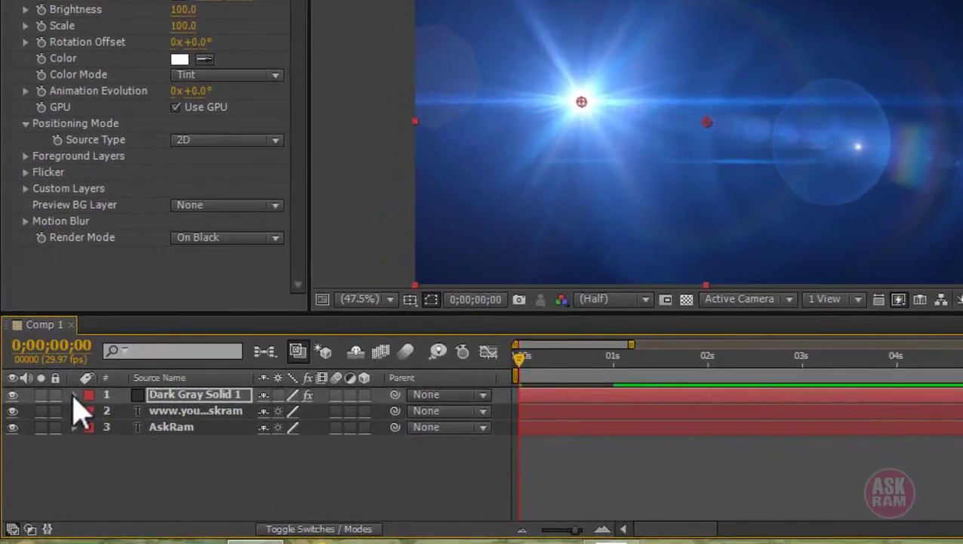
click(57, 428)
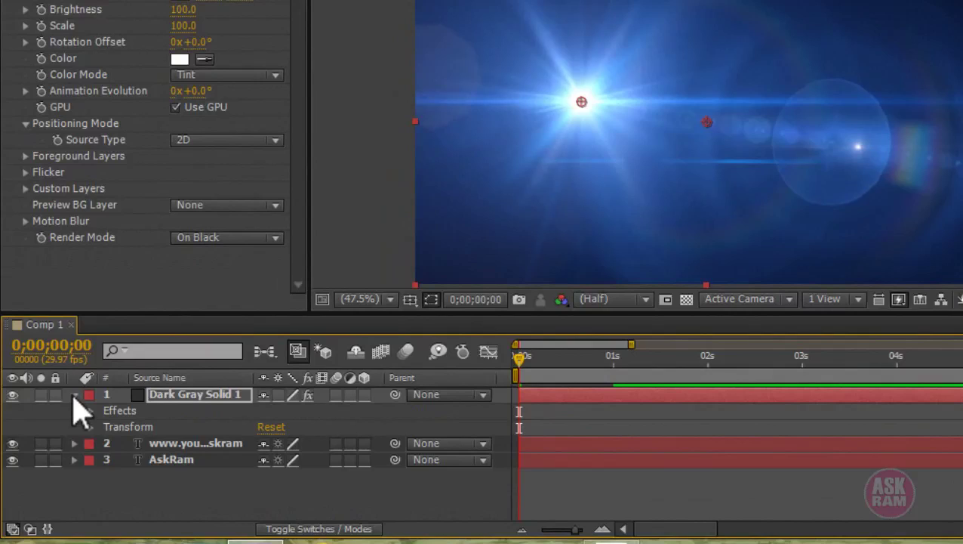
click(74, 395)
drag(173, 400, 169, 472)
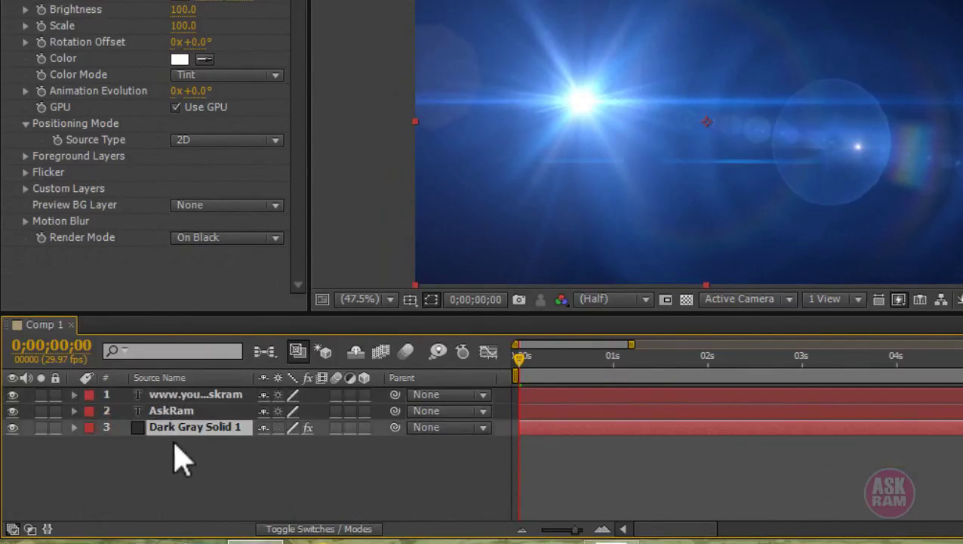
drag(521, 358, 551, 376)
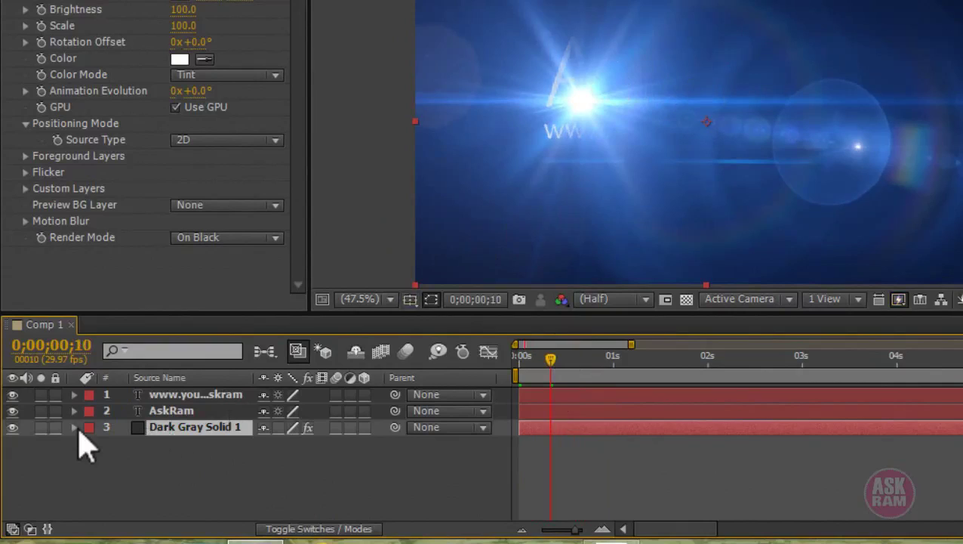
- Start a Position XY keyframe on Optical Flares with the flare left of the AskRam title
click(76, 430)
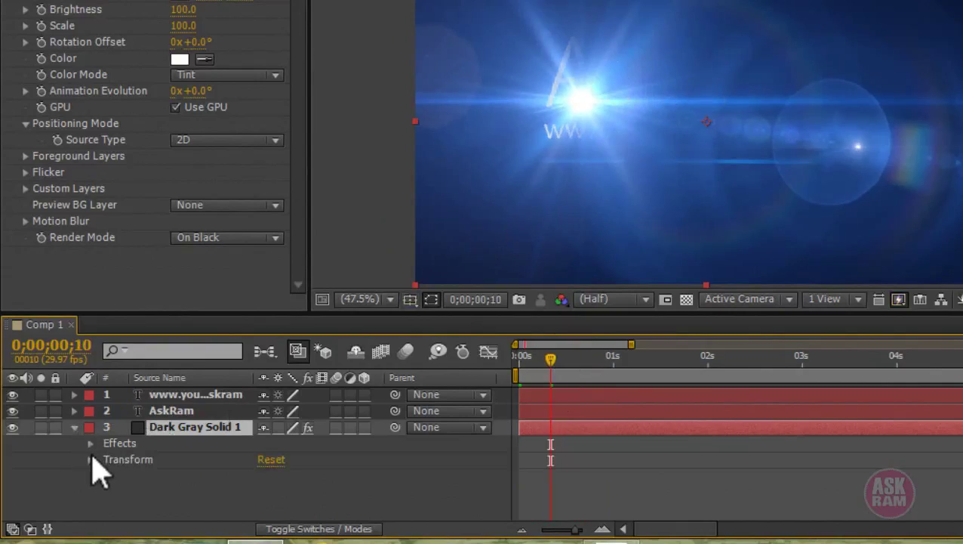
click(91, 444)
click(107, 458)
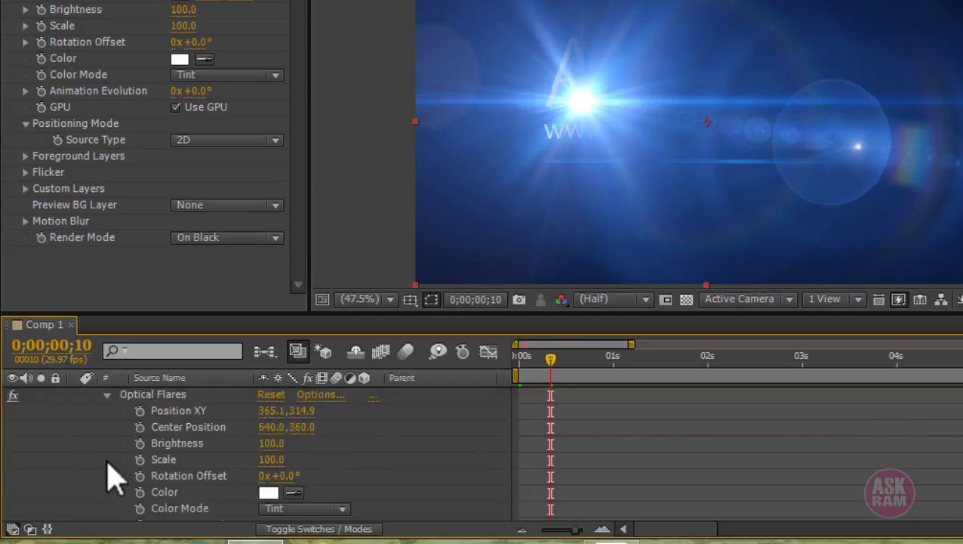
click(139, 410)
drag(591, 103, 545, 116)
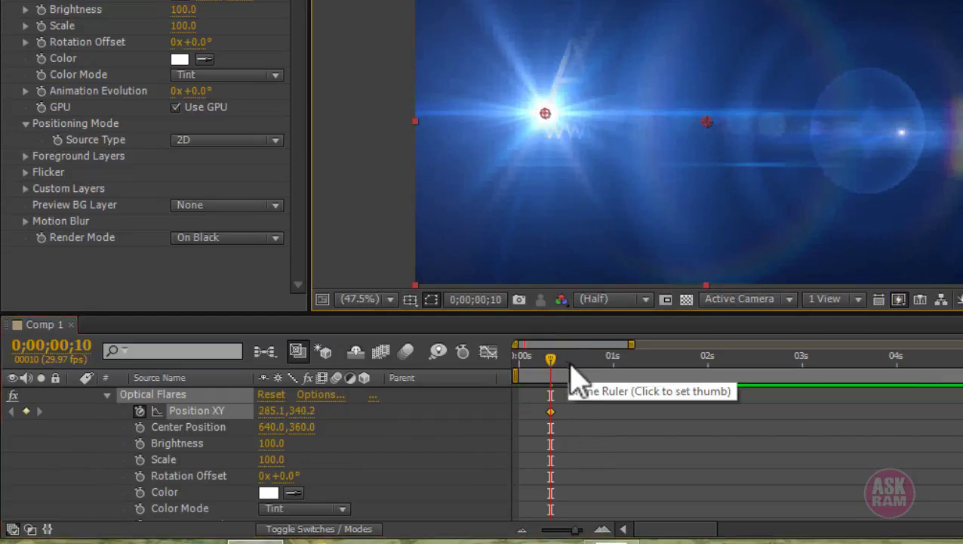
- At about 1 second, move the flare centre right to 1264.0, 369.7 to key the sweep
click(567, 368)
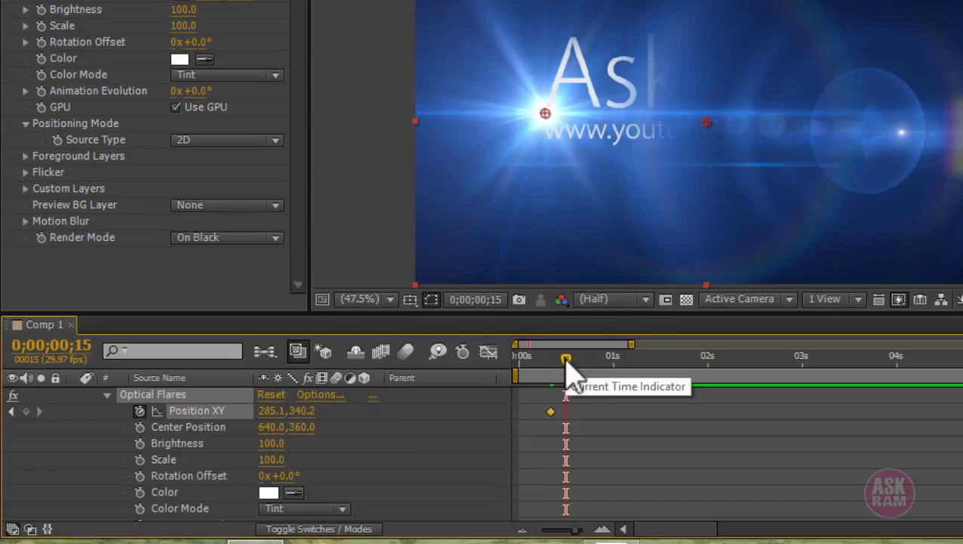
drag(564, 361, 616, 360)
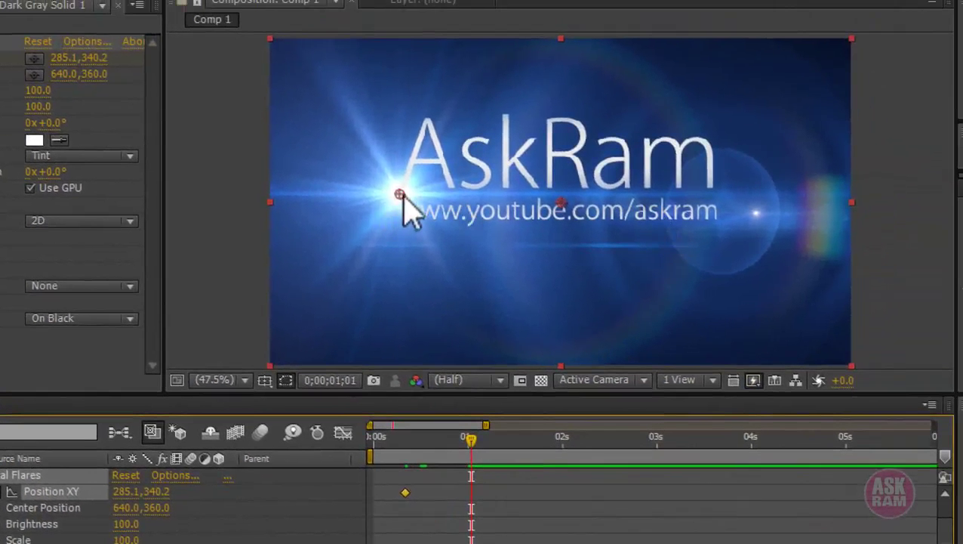
drag(460, 166, 713, 163)
drag(655, 191, 711, 179)
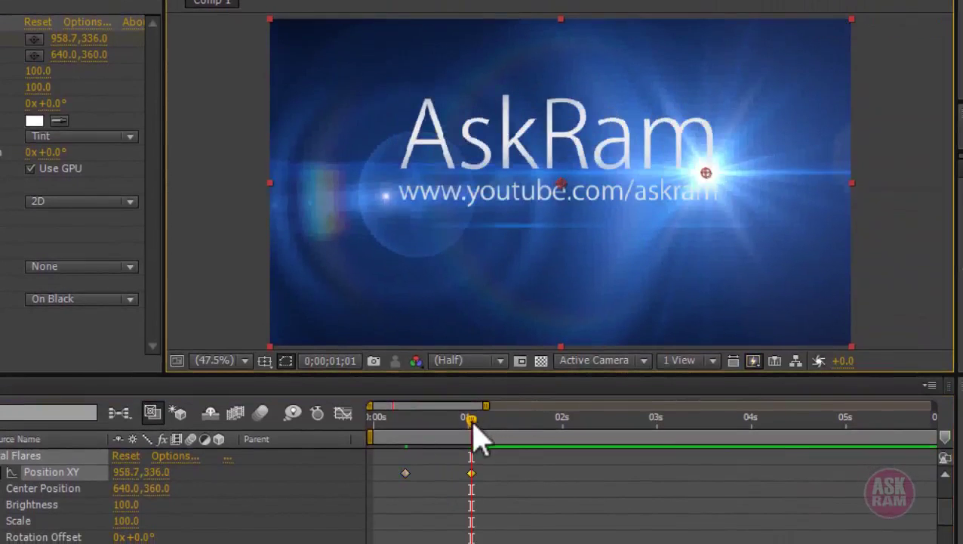
drag(471, 423, 487, 447)
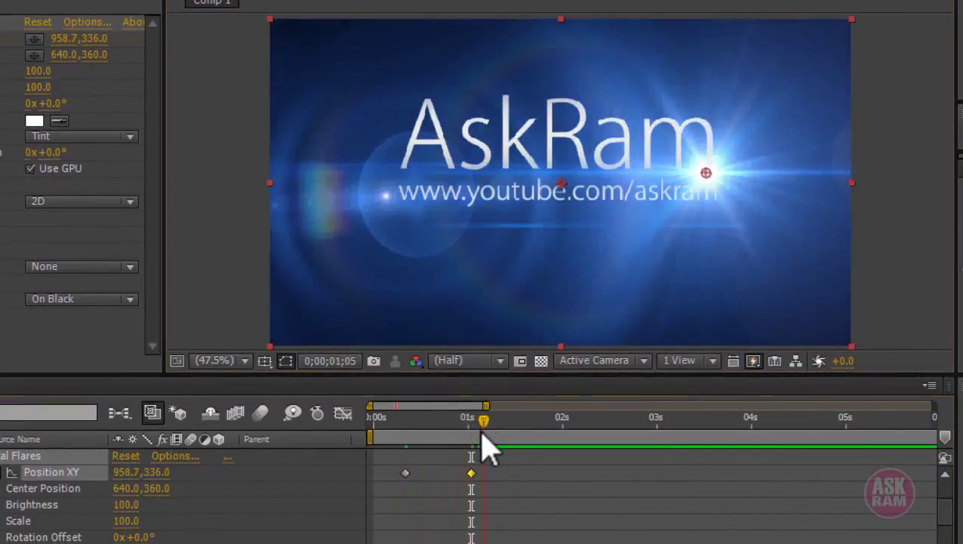
drag(705, 173, 843, 186)
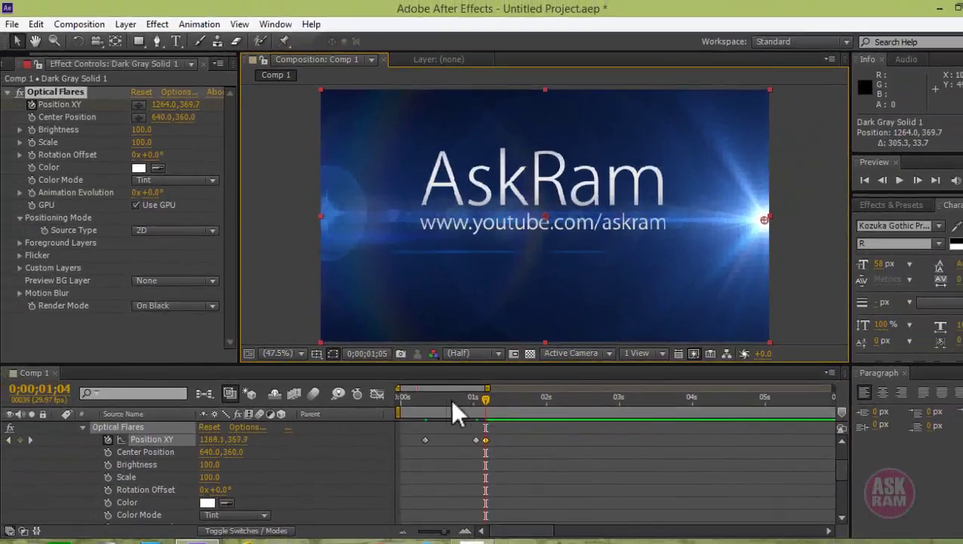
click(398, 397)
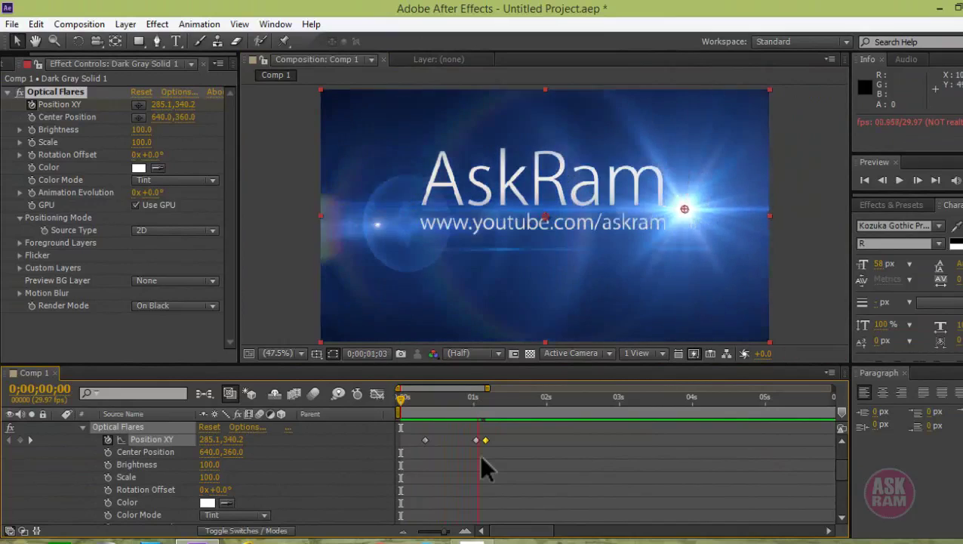
key(space)
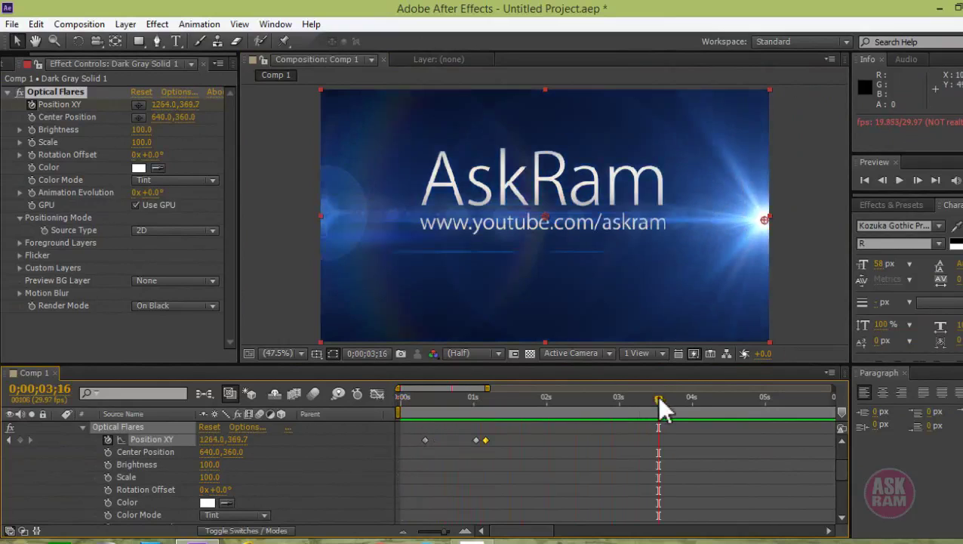
key(space)
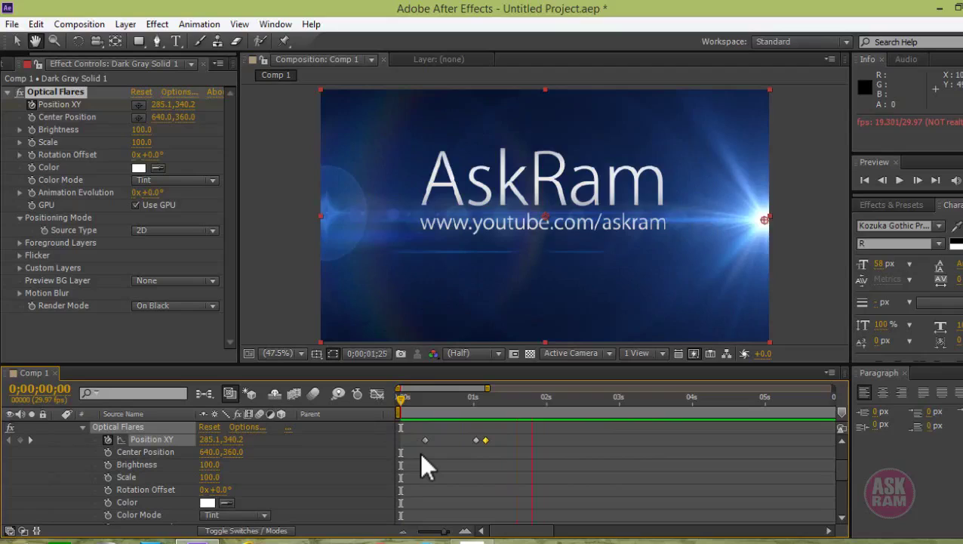
key(space)
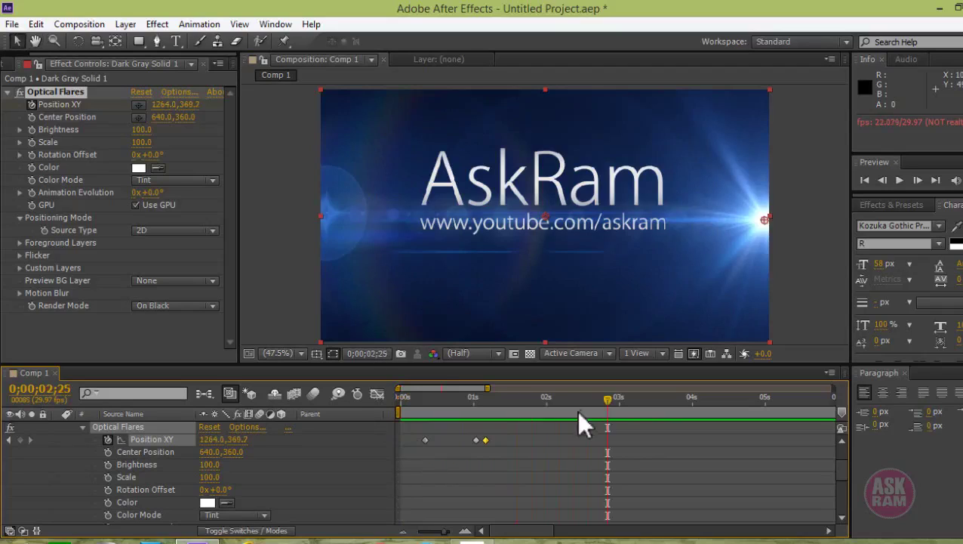
key(Home)
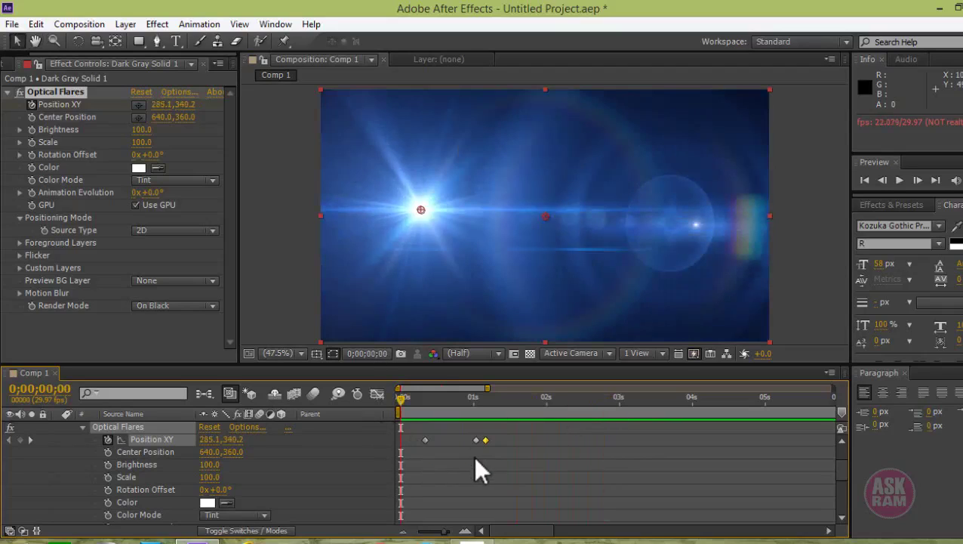
scroll(462, 462, down, 2)
scroll(461, 461, up, 4)
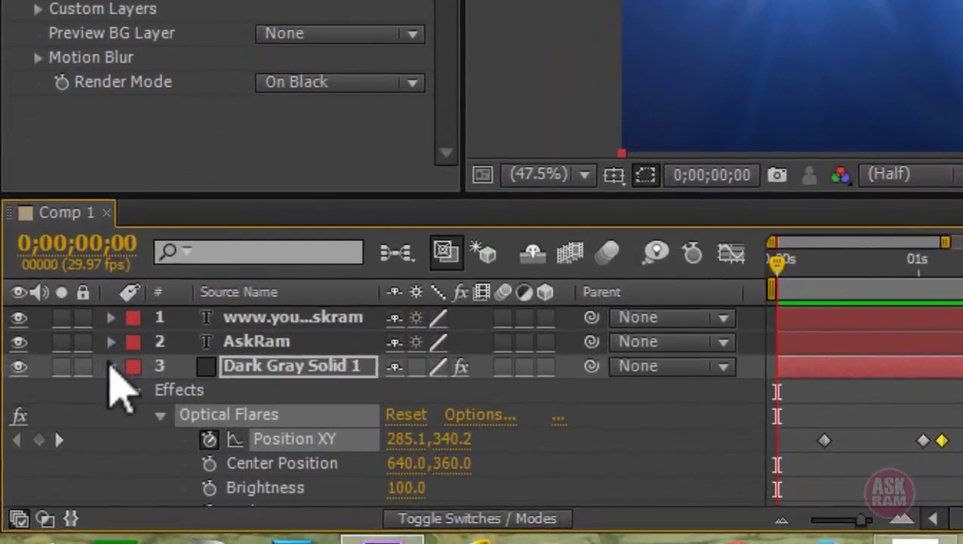
- Add Comp 1 to the Render Queue, outputting Comp 1.avi to the Videos folder
click(111, 365)
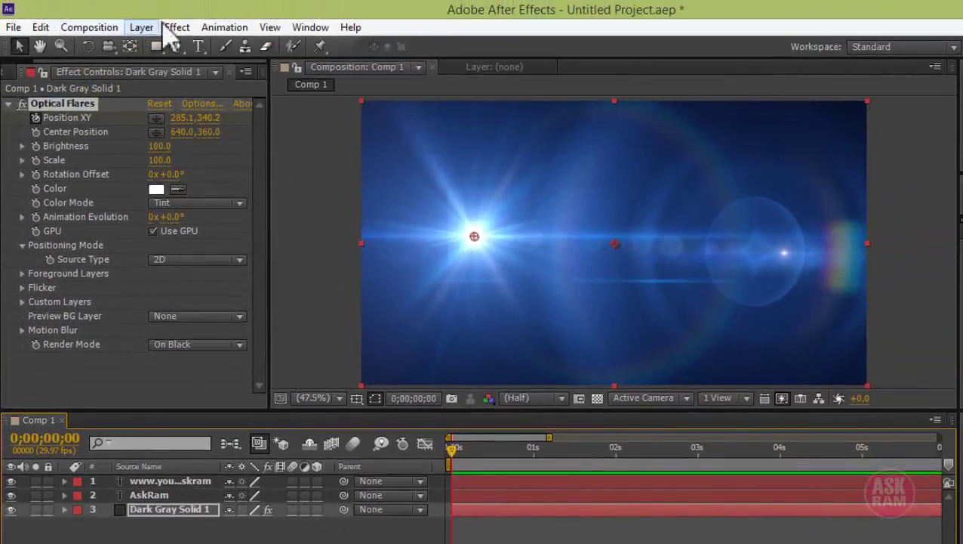
click(220, 28)
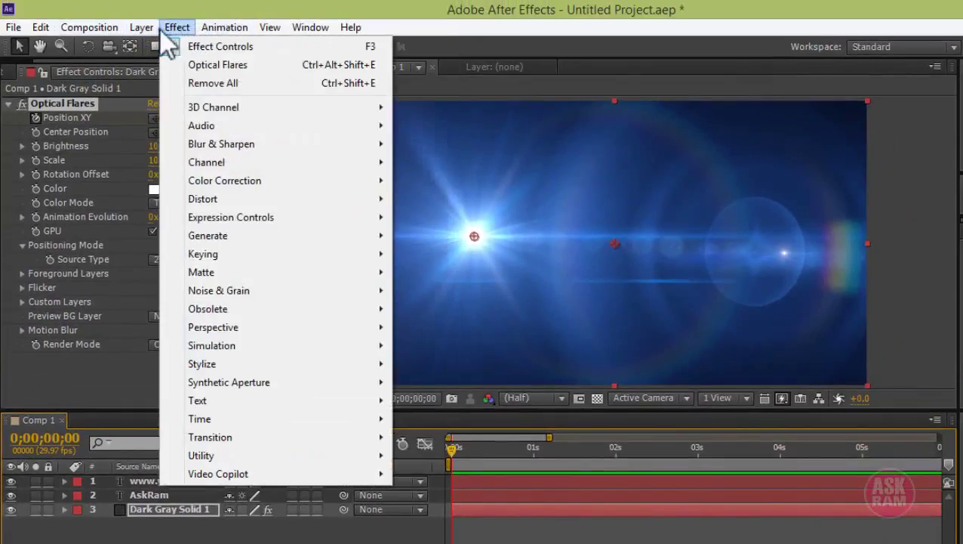
mouse_move(110, 28)
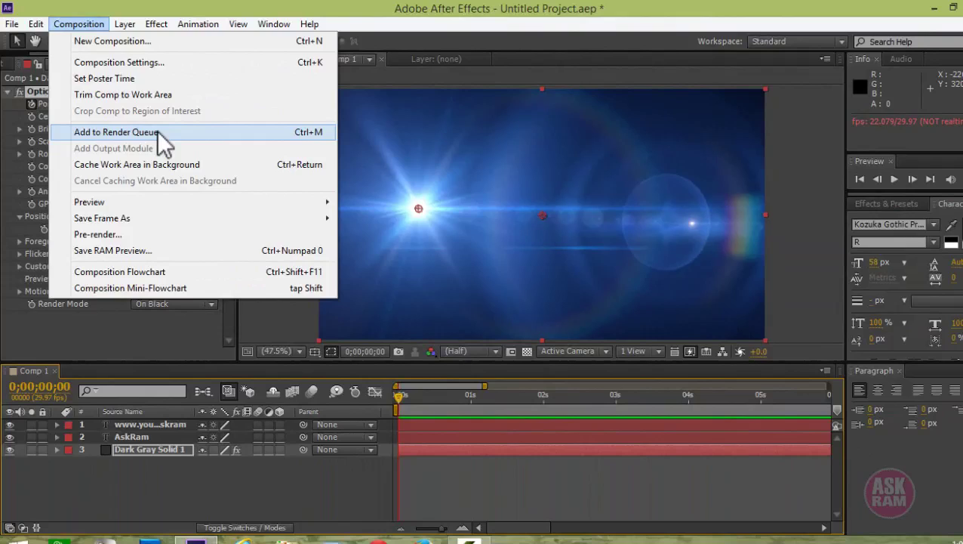
click(154, 172)
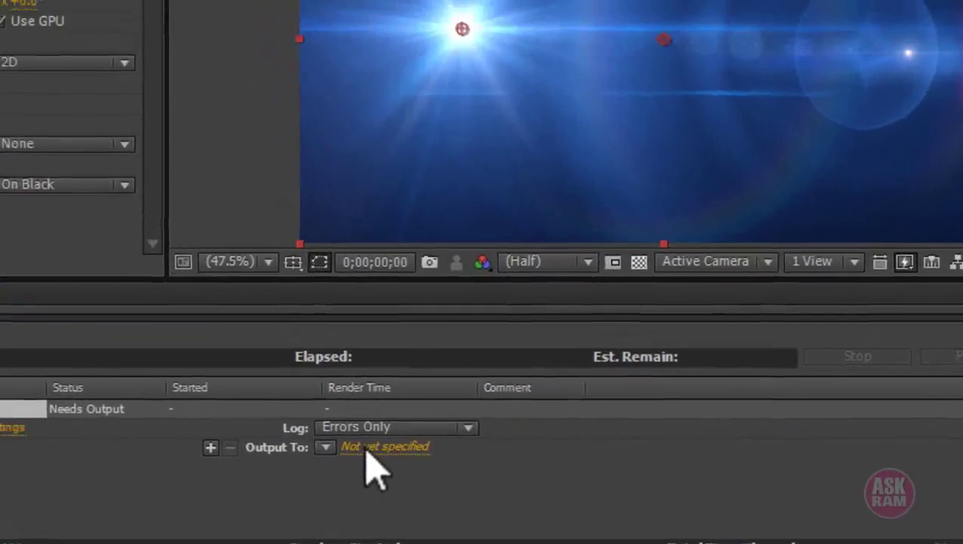
click(349, 410)
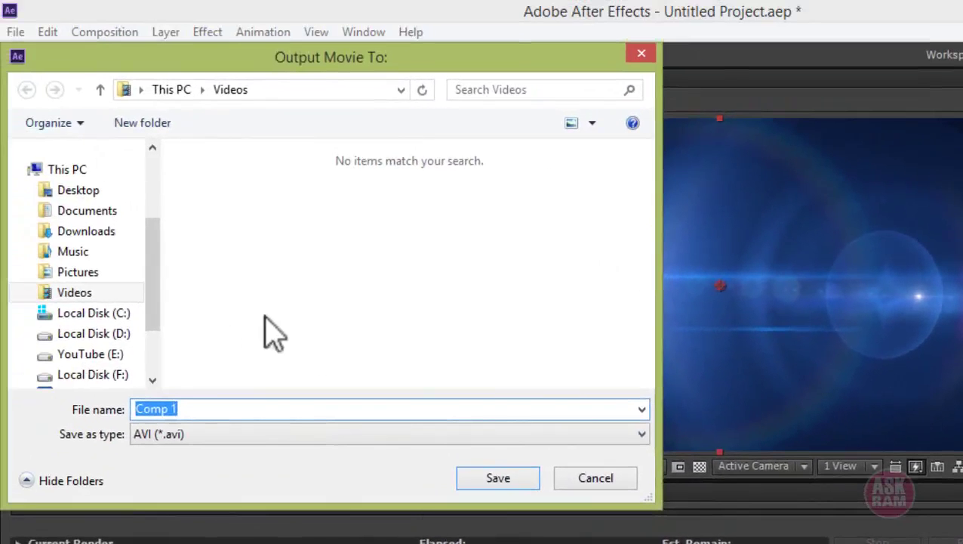
click(106, 294)
click(491, 483)
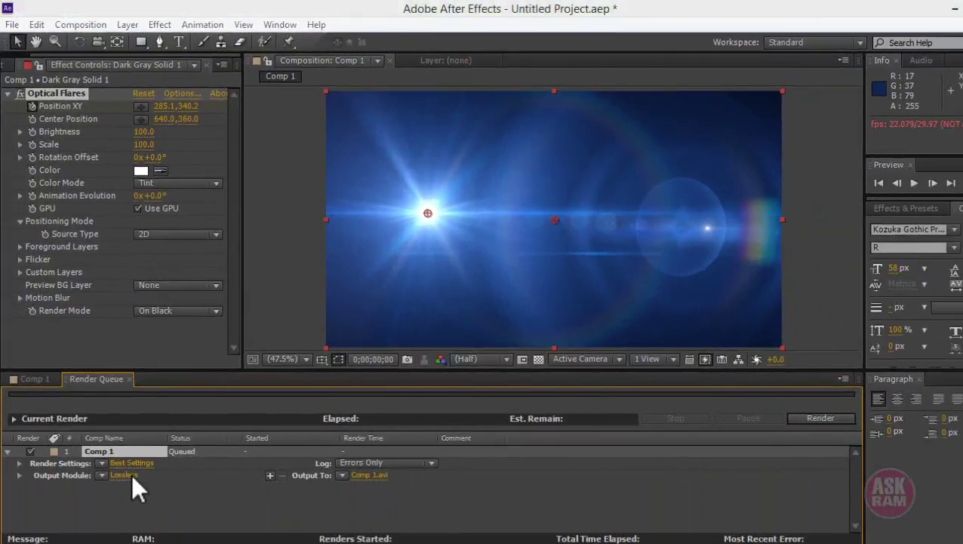
- Set the output module to H.264 with audio output off, then render Comp 1 to Comp 1.mp4
click(125, 474)
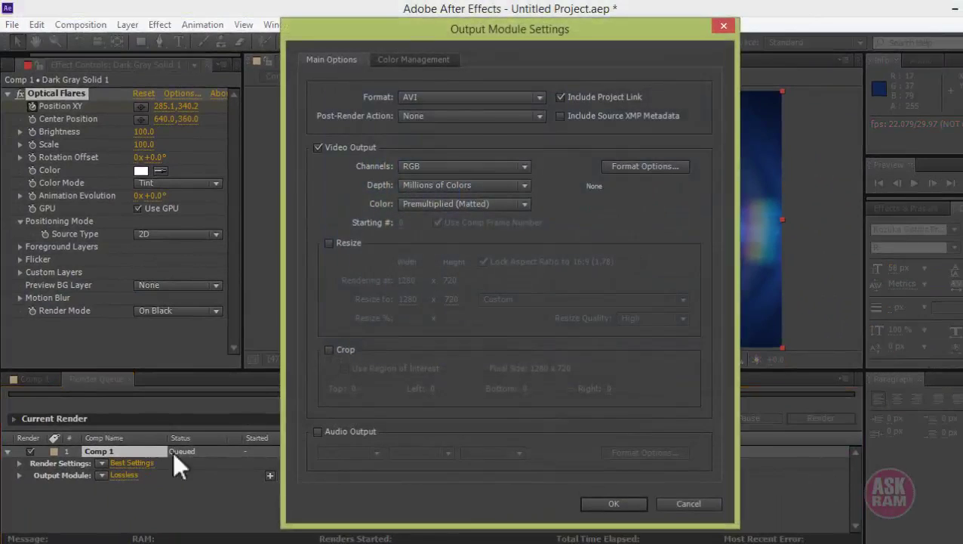
click(540, 98)
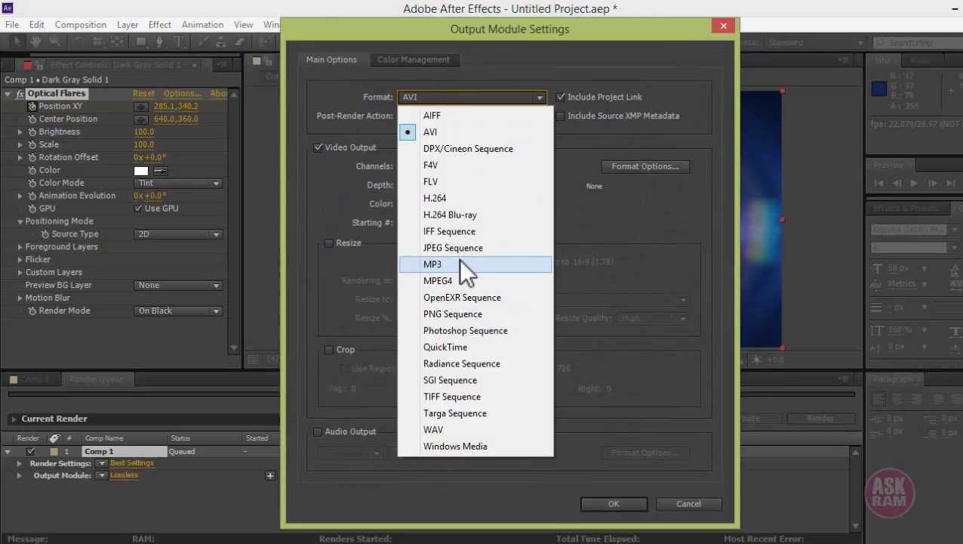
click(464, 196)
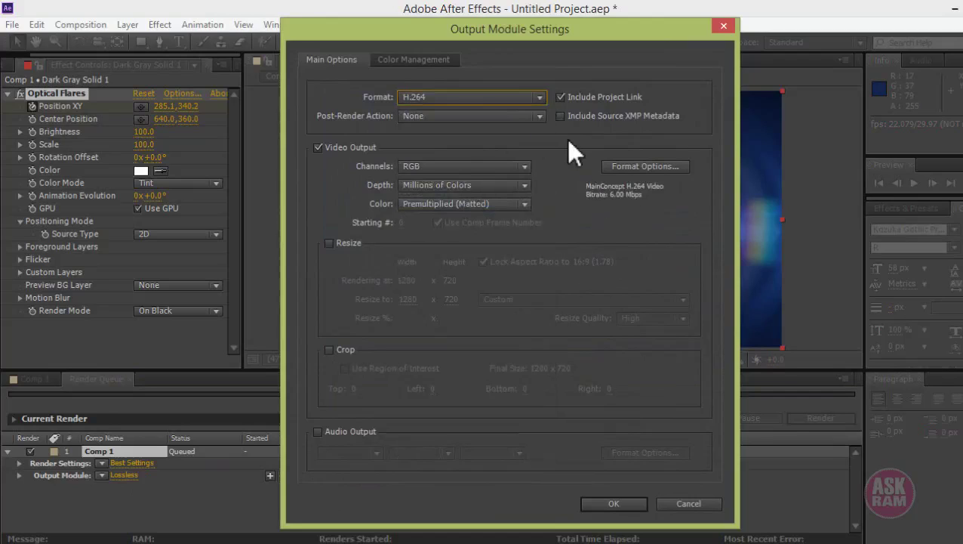
click(539, 98)
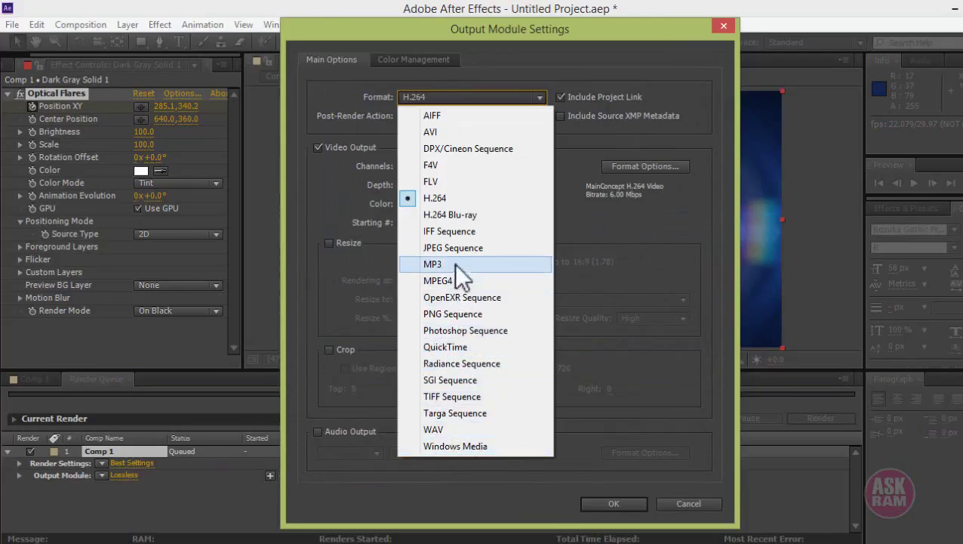
click(544, 66)
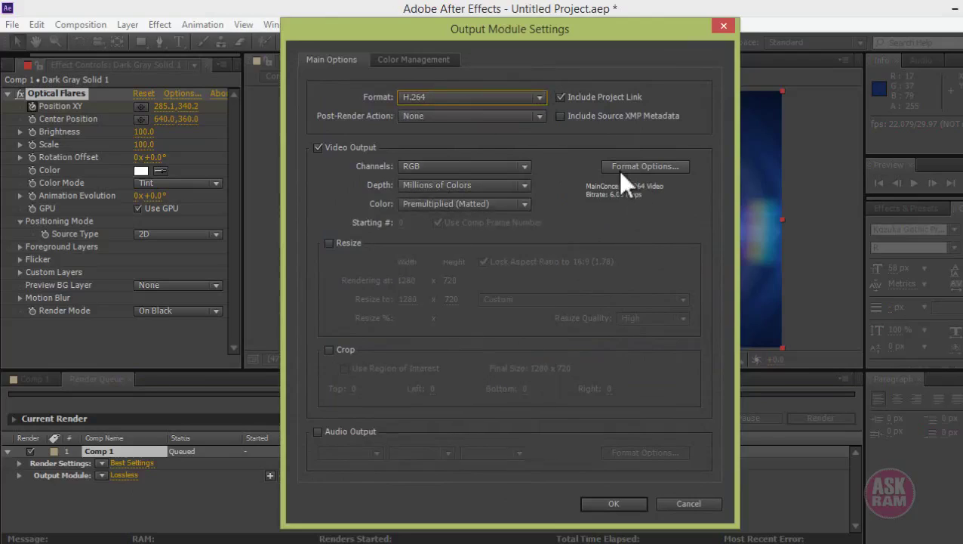
click(318, 432)
click(318, 431)
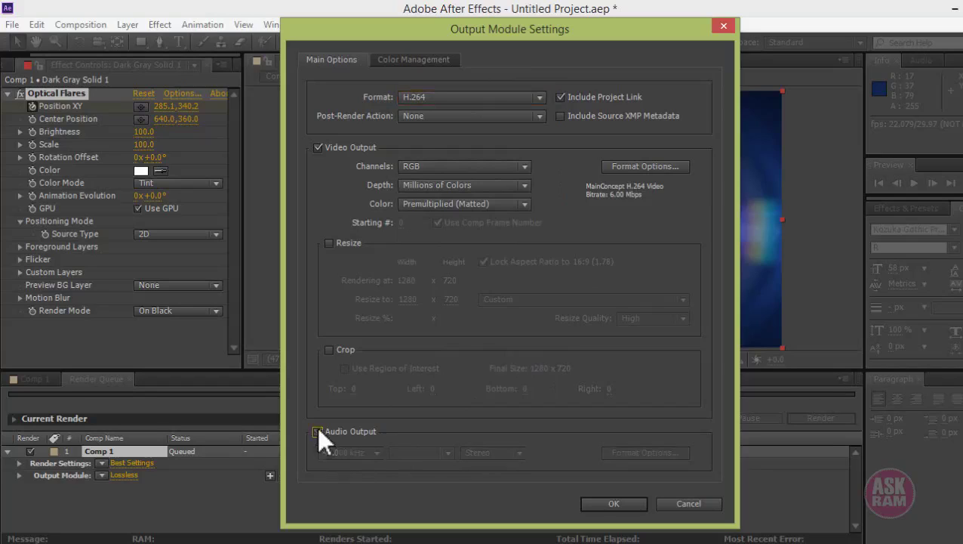
click(611, 501)
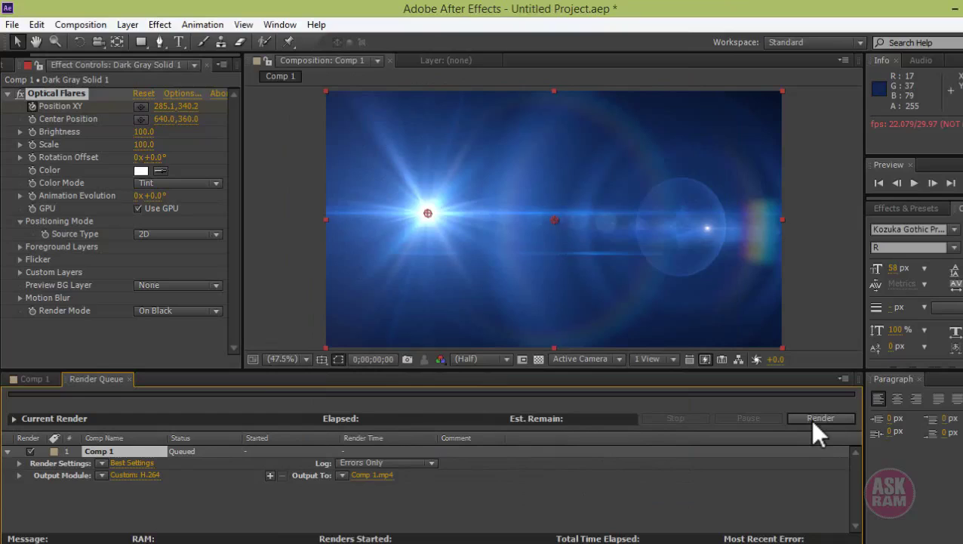
click(813, 422)
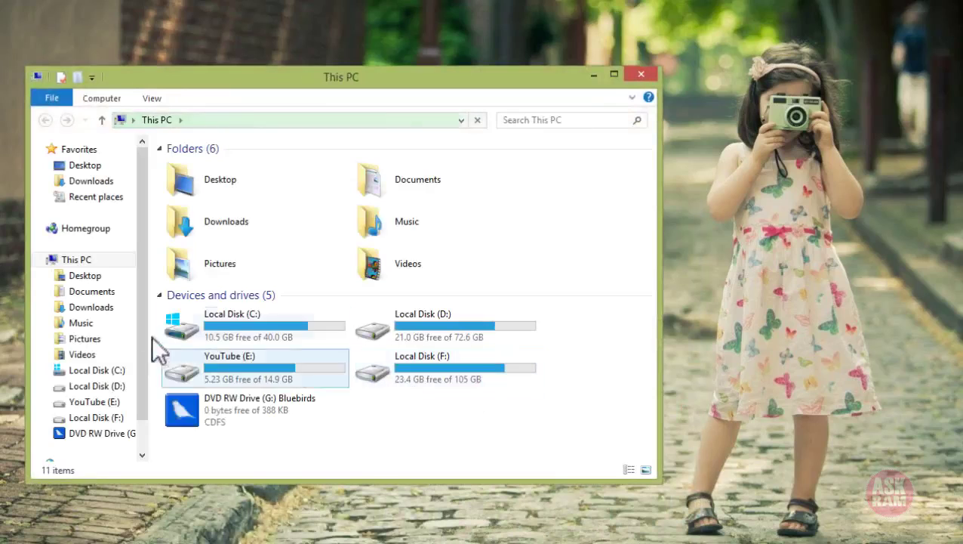
- Play the rendered Comp 1 video from the Videos folder in File Explorer
click(88, 358)
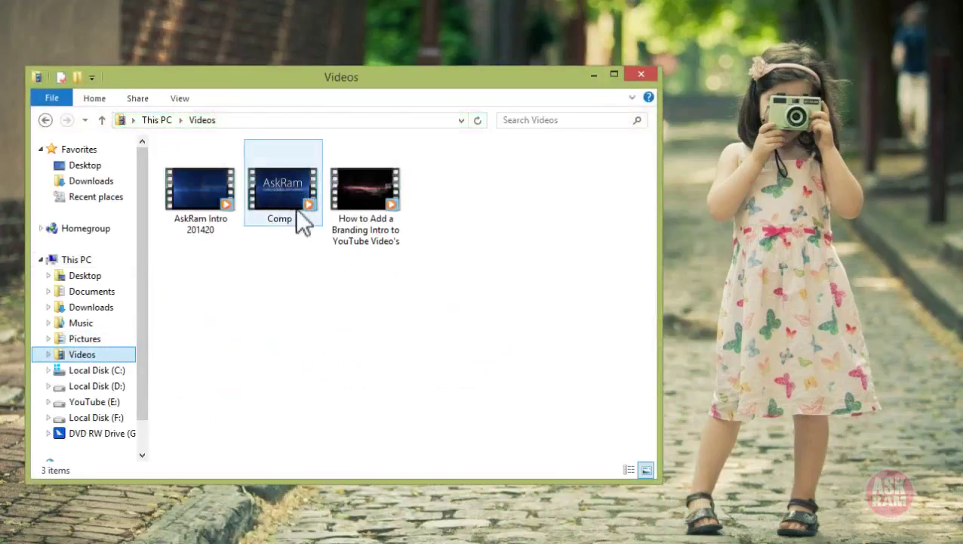
click(283, 192)
right_click(283, 192)
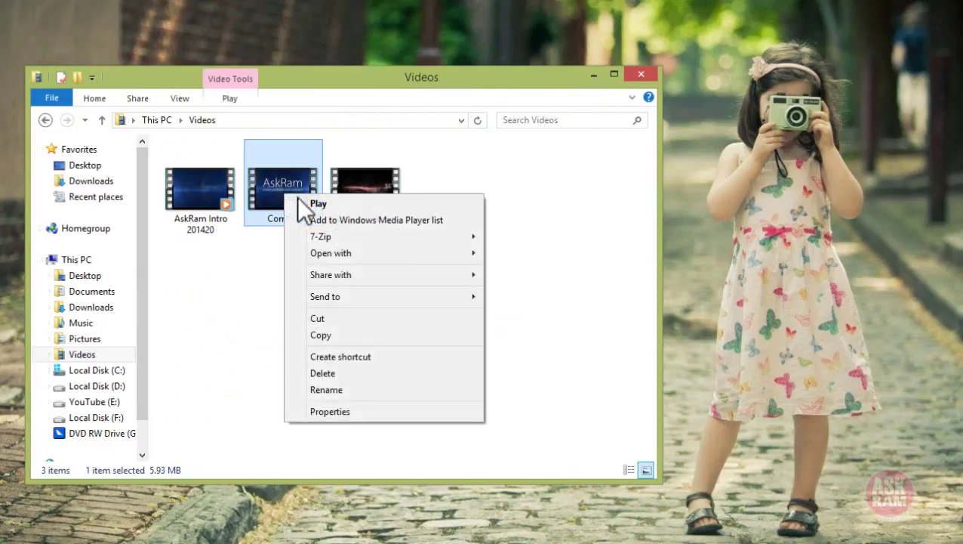
click(320, 203)
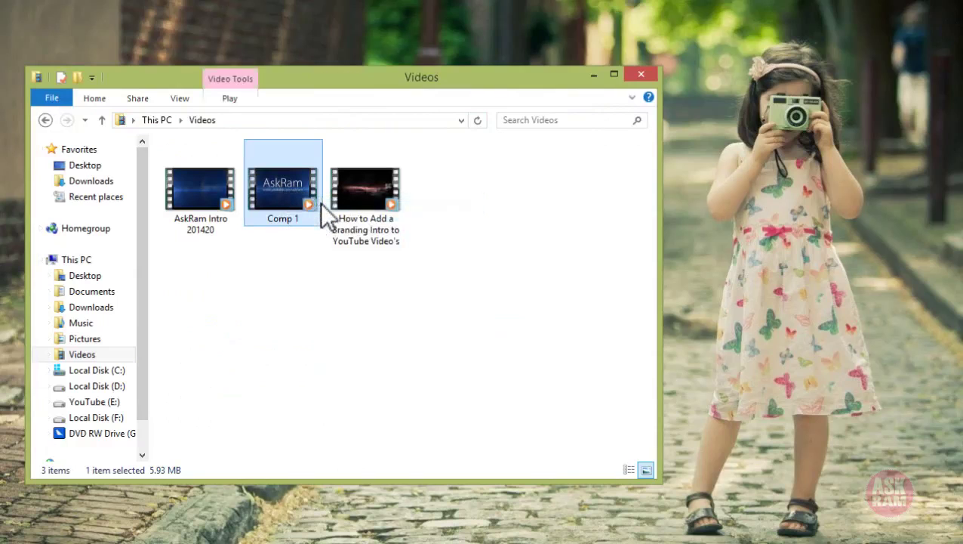